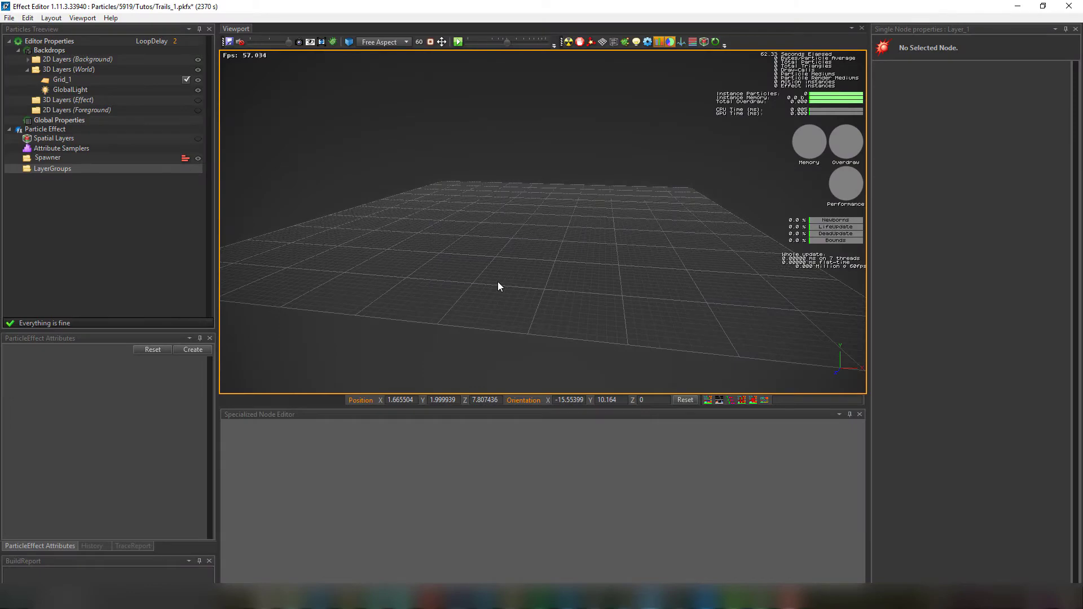
pyautogui.scroll(-2, 539, 279)
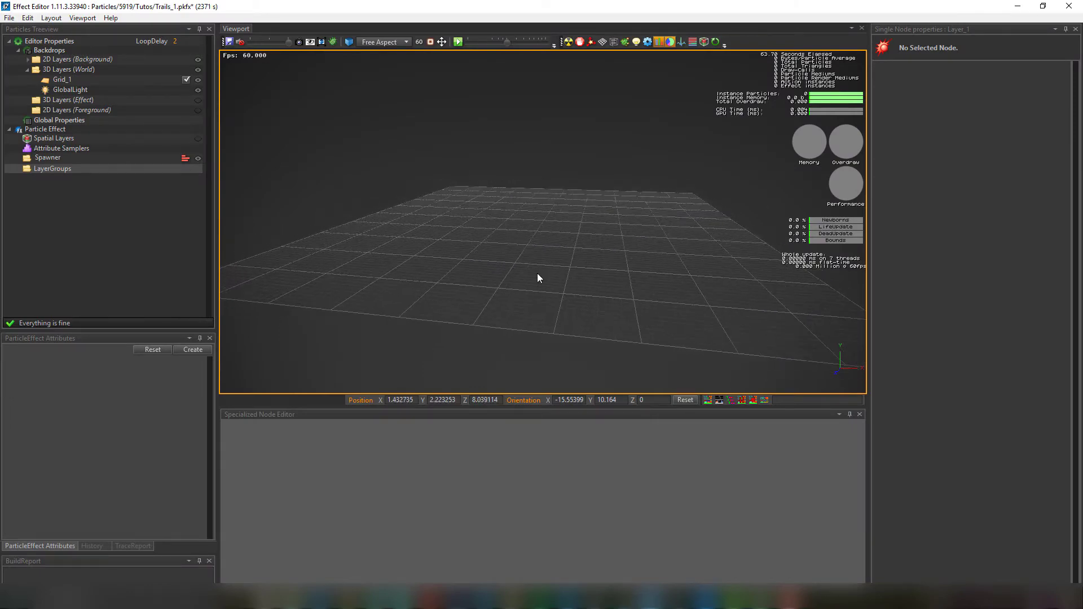
# - Add a new particle layer under Spawner and restart the preview
pyautogui.moveTo(565, 282)
pyautogui.keyDown('alt'); pyautogui.mouseDown()
pyautogui.moveTo(647, 356)
pyautogui.moveTo(449, 292)
pyautogui.moveTo(565, 277)
pyautogui.mouseUp(); pyautogui.keyUp('alt')
pyautogui.scroll(2, 549, 328)
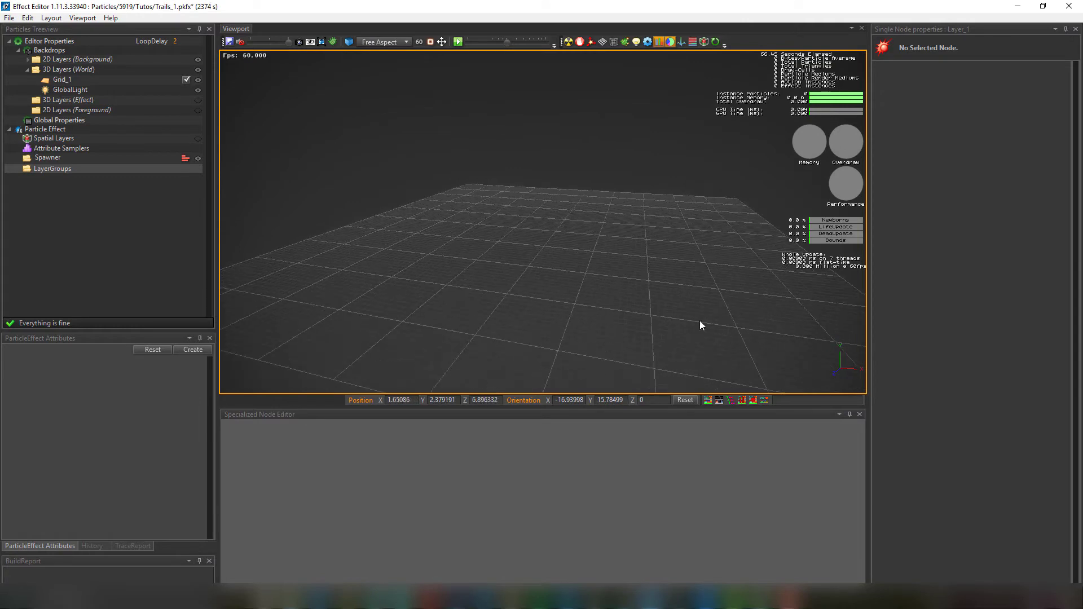
pyautogui.keyDown('alt'); pyautogui.moveTo(719, 355); pyautogui.dragTo(844, 406, button='middle'); pyautogui.keyUp('alt')
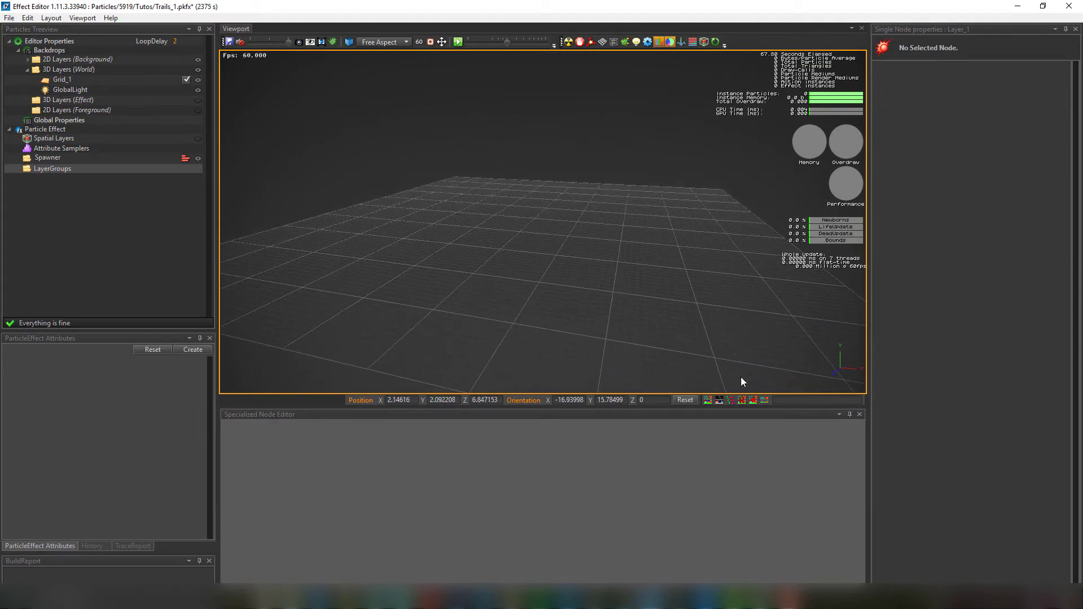
pyautogui.press('alt')
pyautogui.click(82, 17)
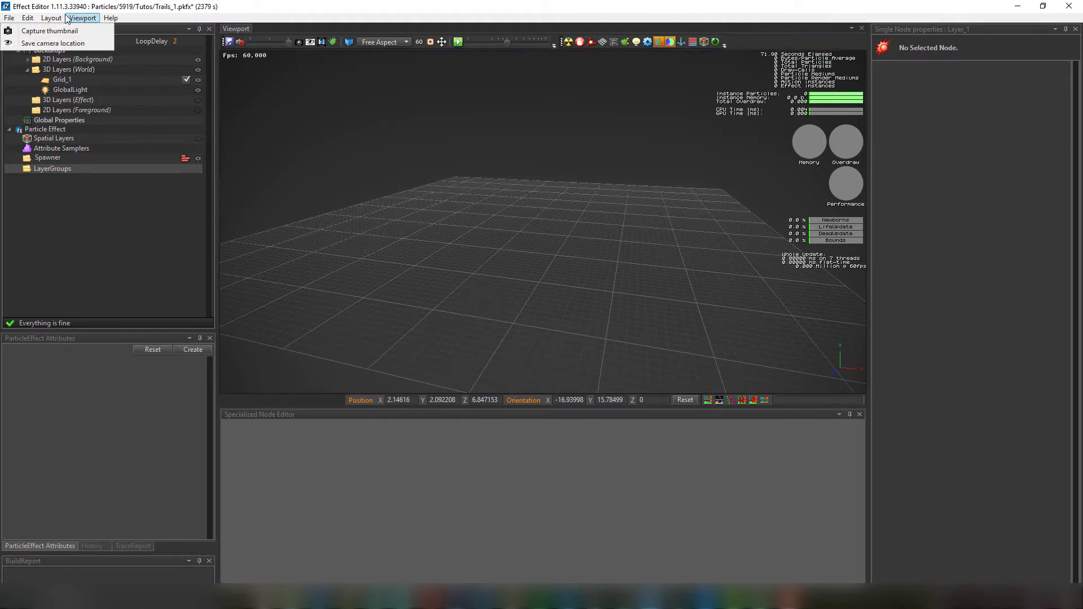
pyautogui.click(495, 199)
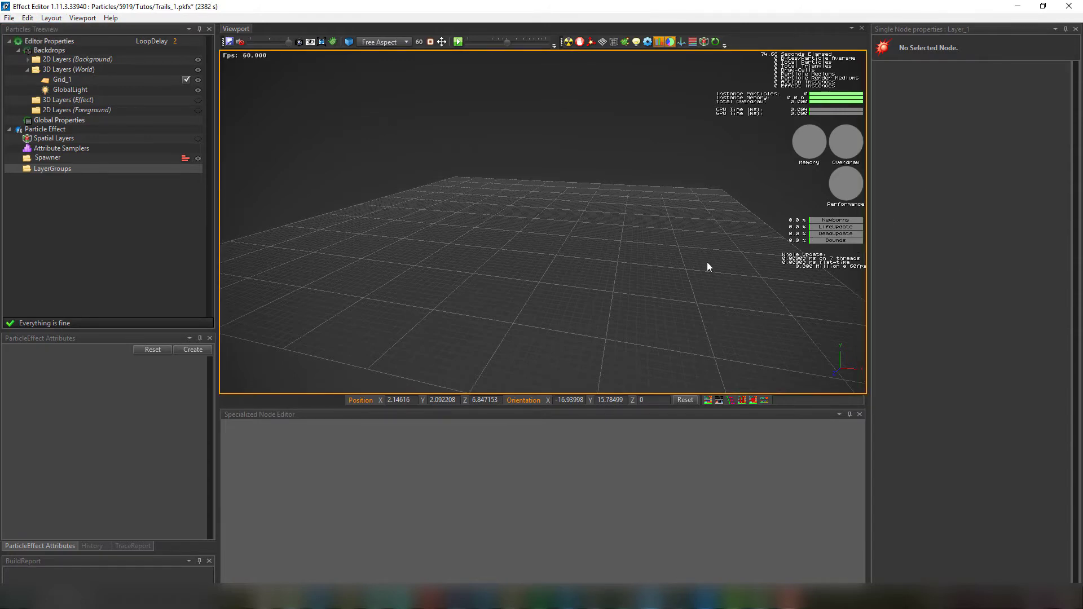
pyautogui.moveTo(707, 261); pyautogui.dragTo(686, 247, button='middle')
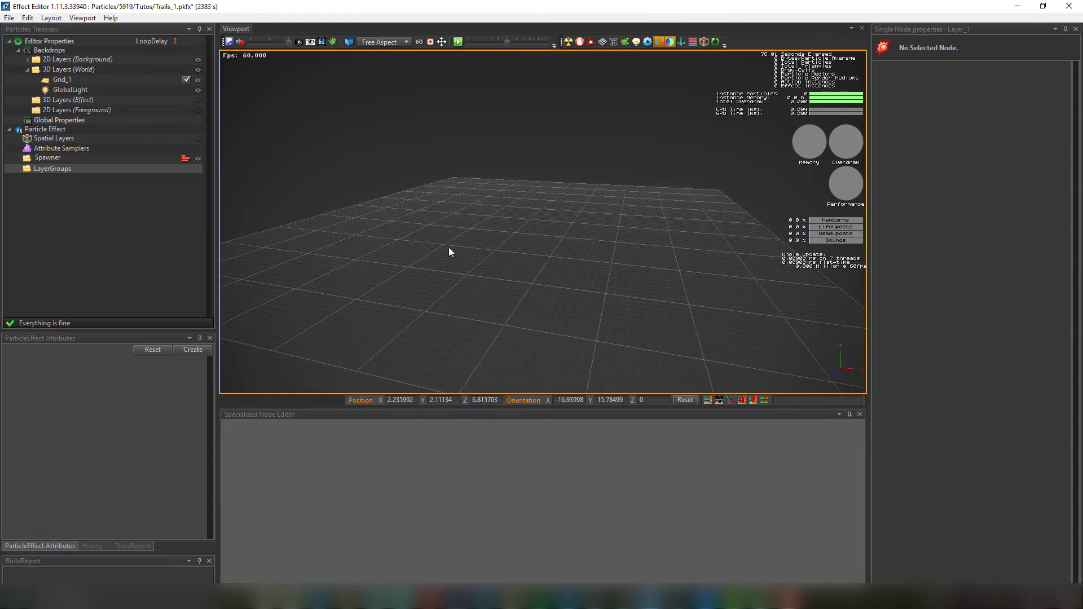
pyautogui.moveTo(449, 251); pyautogui.dragTo(455, 295, button='right')
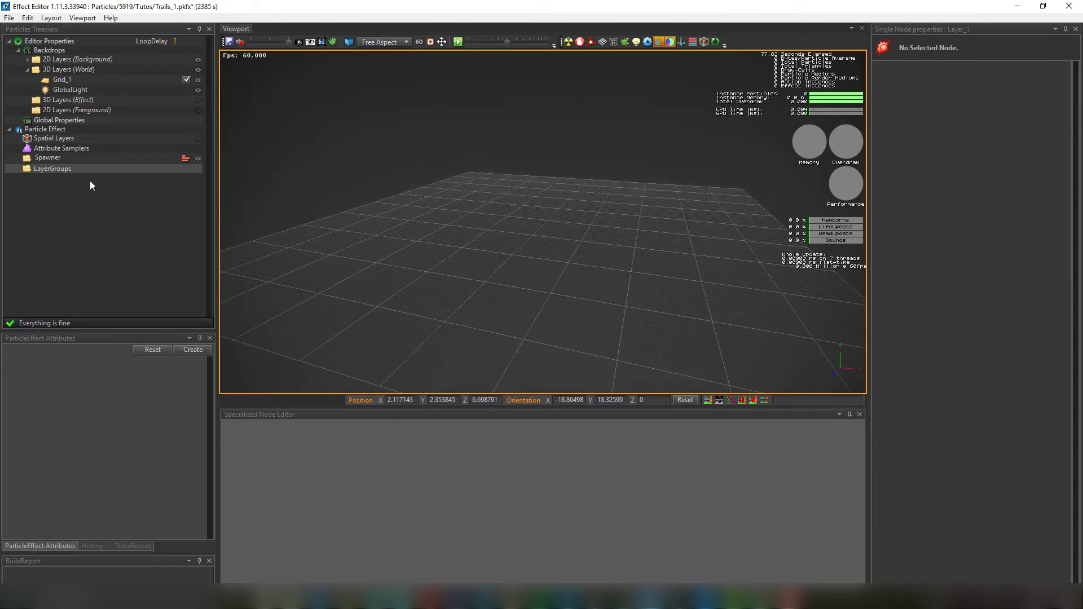
pyautogui.rightClick(56, 158)
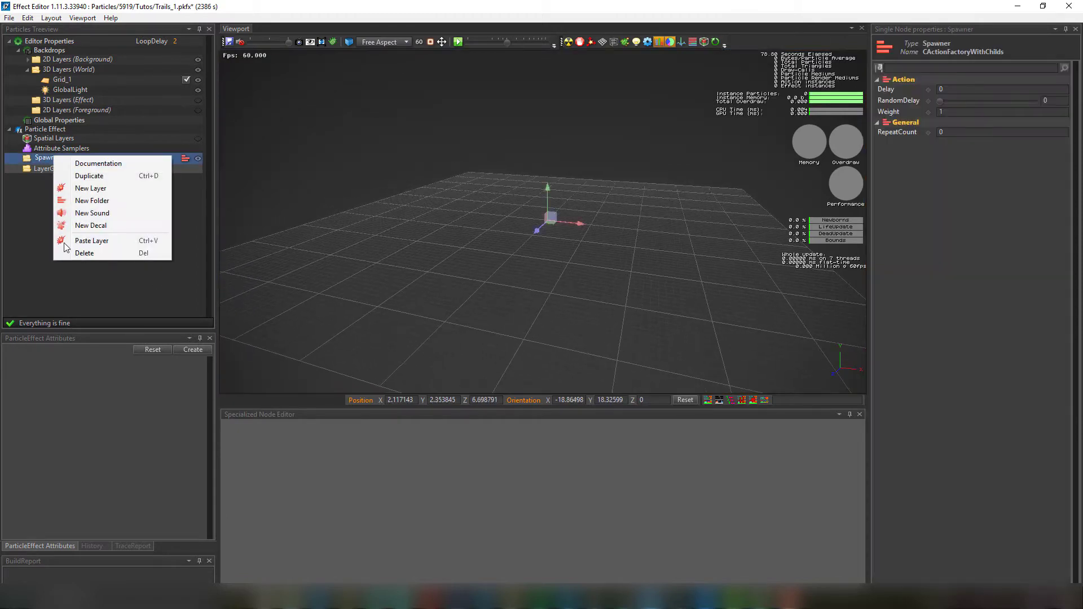
pyautogui.click(89, 188)
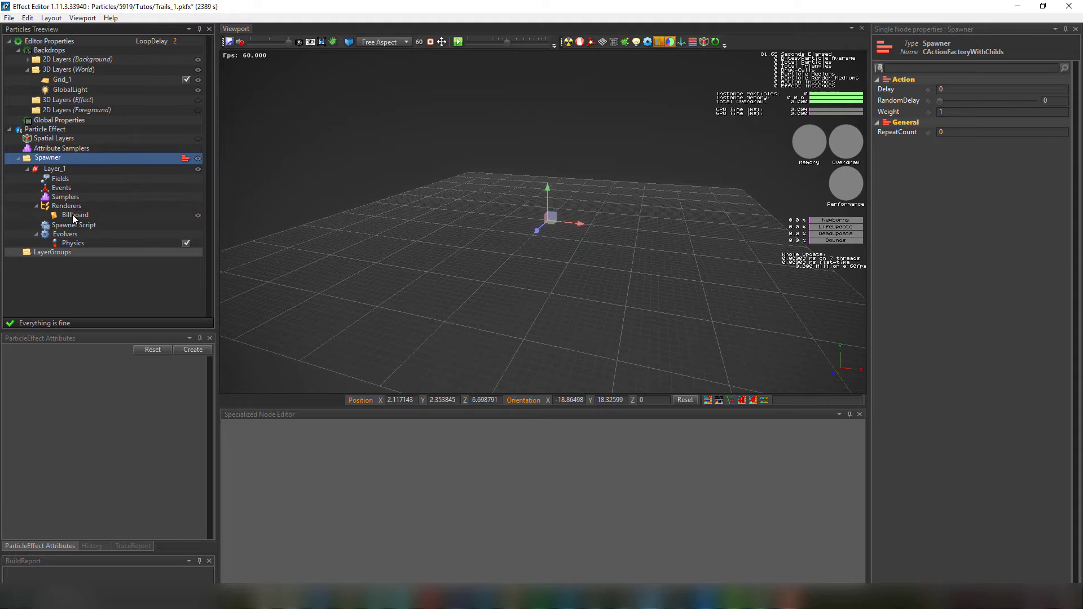
pyautogui.hotkey('ctrl', 'r')
pyautogui.scroll(2, 508, 228)
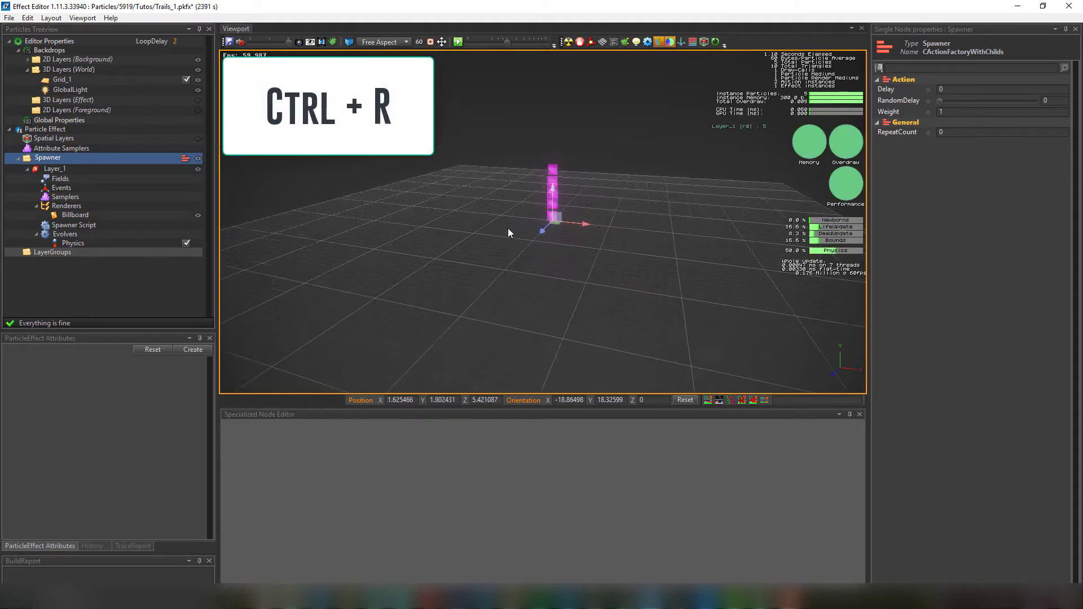
# - Replace Layer_1's Billboard renderer with a CParticleRenderer_Ribbon renderer
pyautogui.rightClick(72, 207)
pyautogui.moveTo(117, 265)
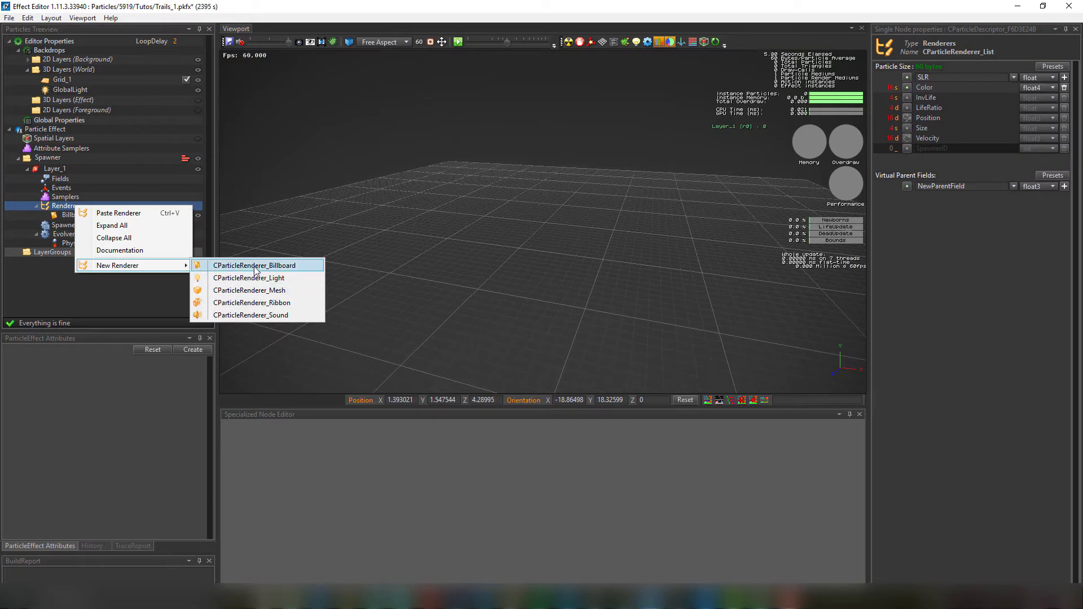
pyautogui.click(266, 303)
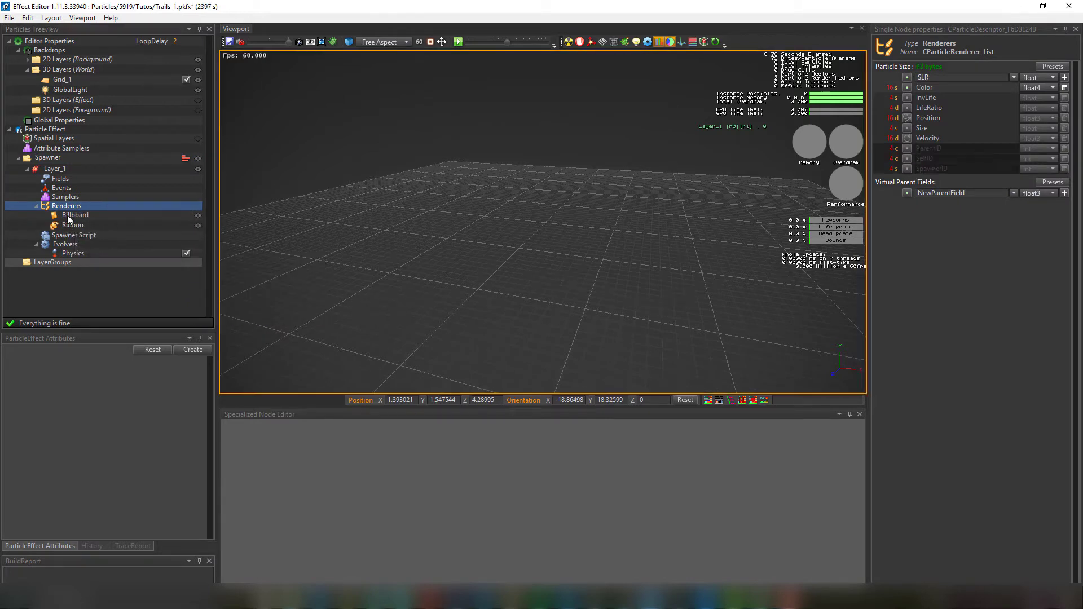
pyautogui.press('Down')
pyautogui.press('Delete')
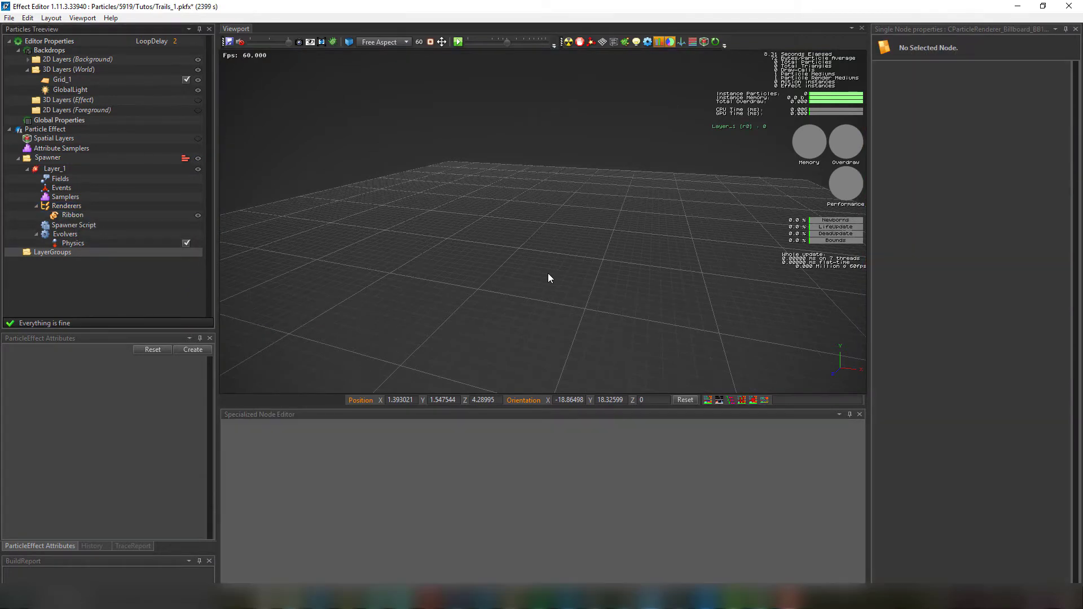
pyautogui.scroll(3, 538, 253)
pyautogui.scroll(3, 542, 284)
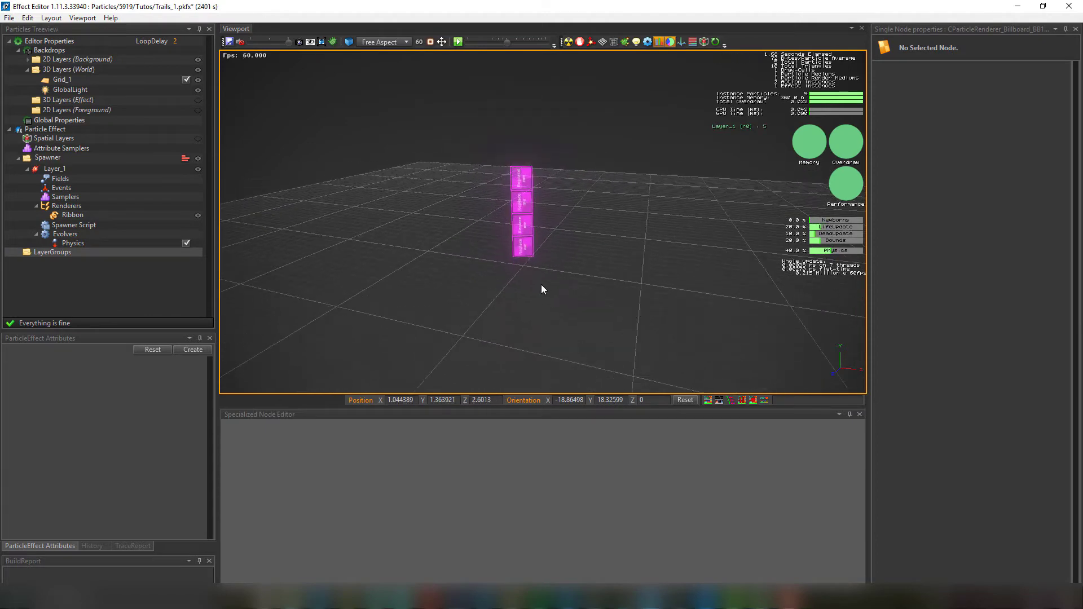
pyautogui.moveTo(466, 101); pyautogui.dragTo(669, 354)
pyautogui.click(136, 234)
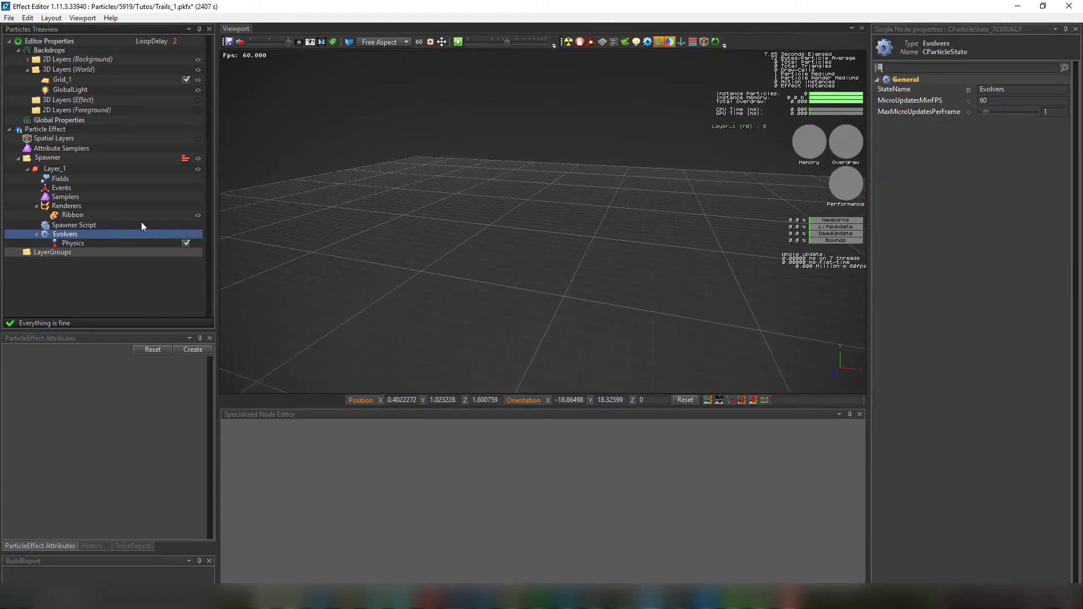
# - Comment out the Velocity = scene.axisUp(); line in the Spawner Script
pyautogui.click(85, 225)
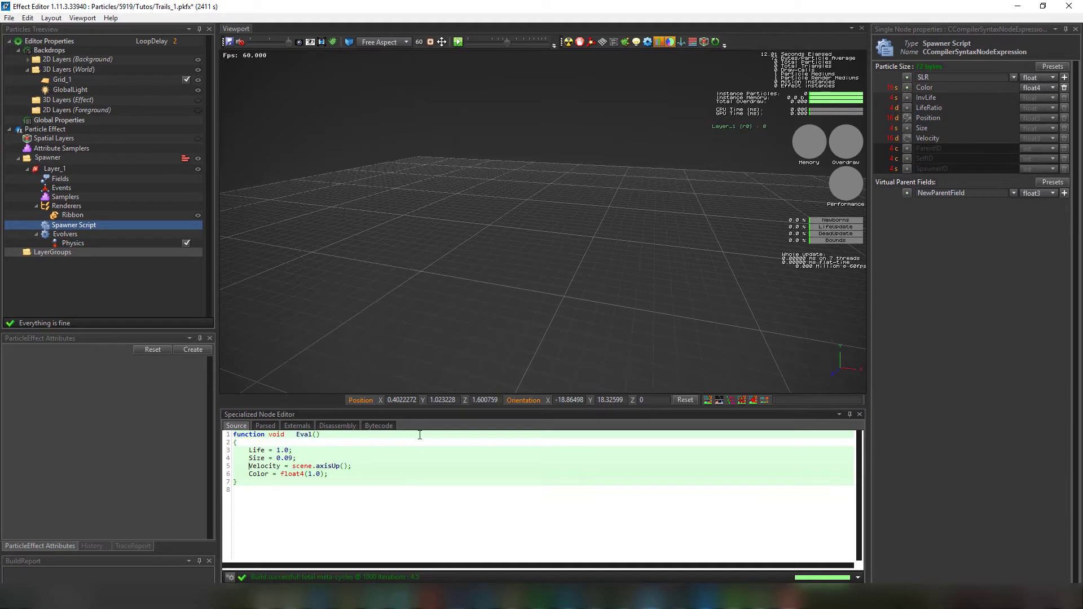
pyautogui.write('//')
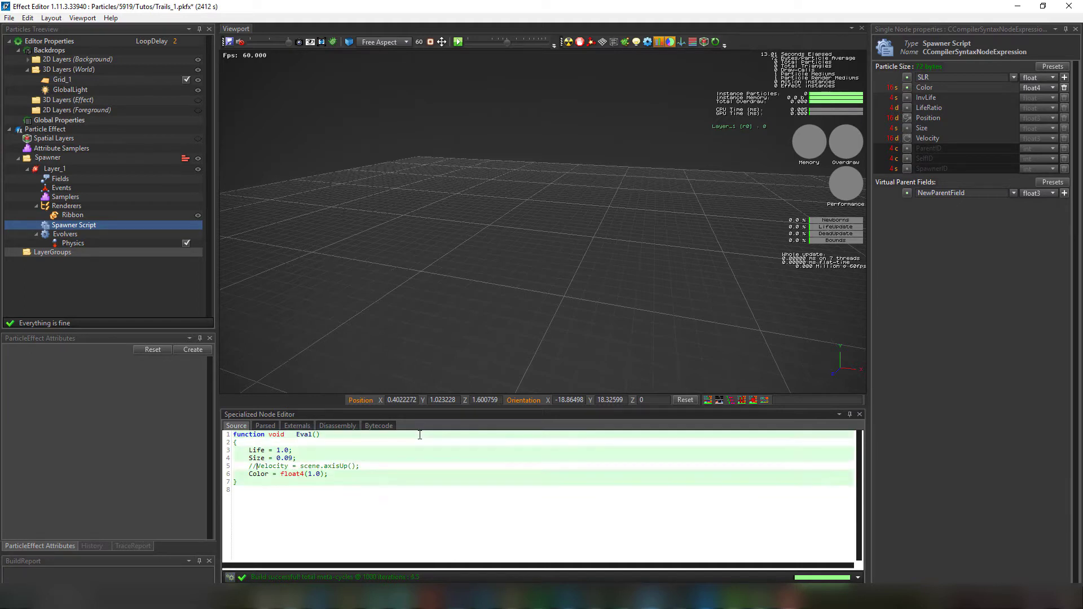
pyautogui.click(419, 253)
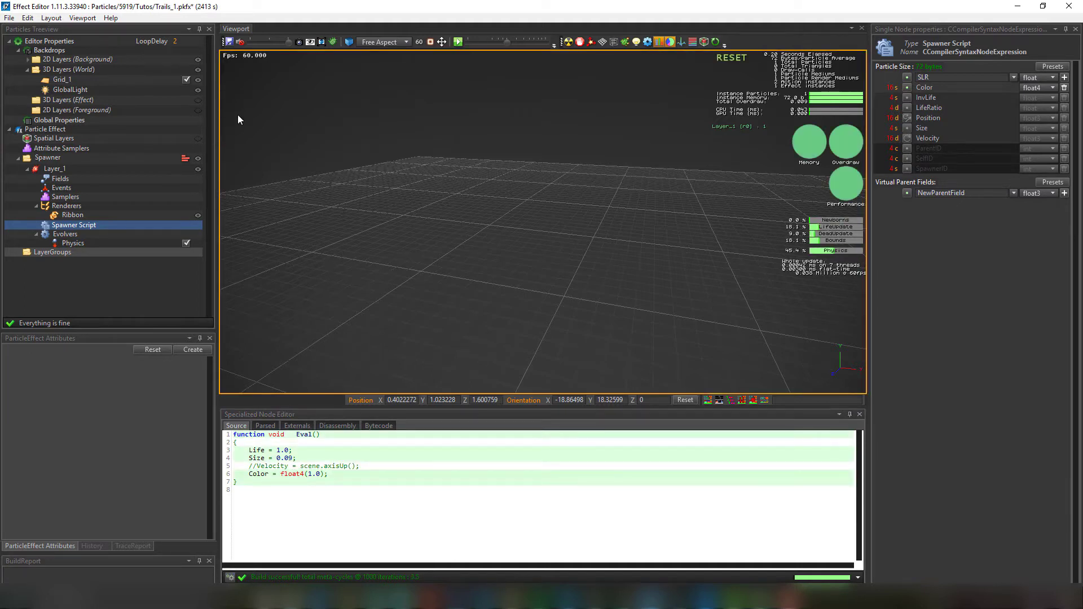
pyautogui.moveTo(354, 121); pyautogui.dragTo(747, 369)
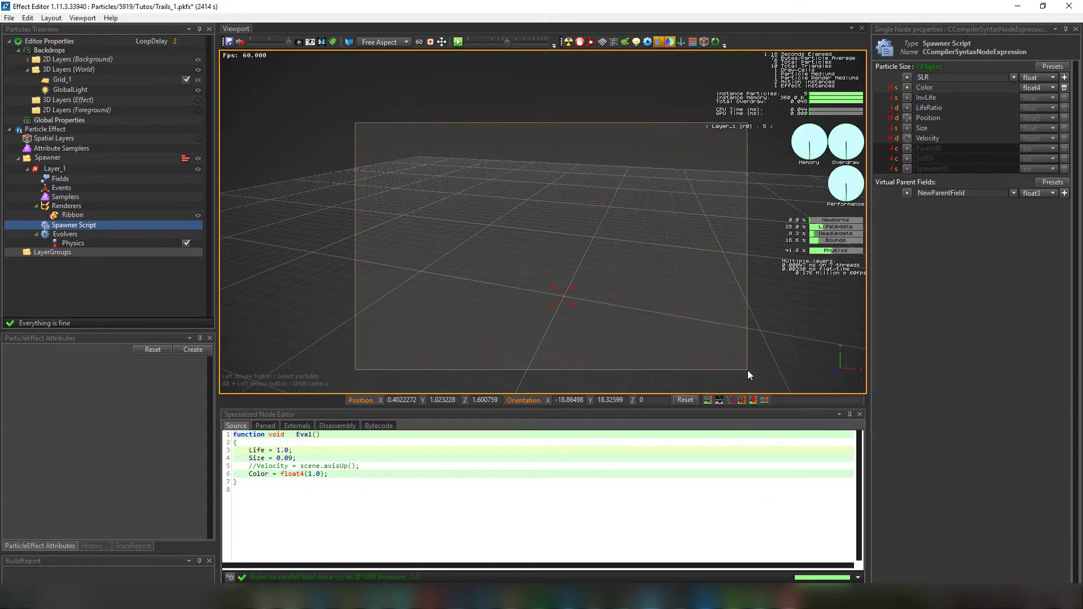
pyautogui.moveTo(664, 337); pyautogui.dragTo(562, 252, button='middle')
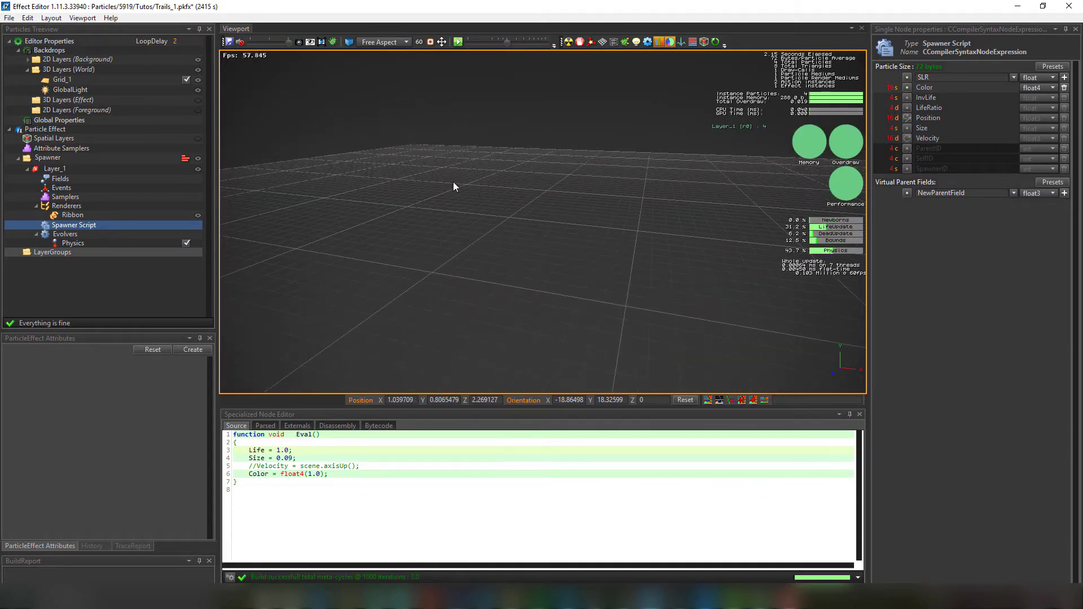
pyautogui.moveTo(453, 187); pyautogui.dragTo(572, 251)
pyautogui.moveTo(569, 250)
pyautogui.mouseDown(button='middle')
pyautogui.moveTo(559, 271)
pyautogui.moveTo(590, 298)
pyautogui.mouseUp(button='middle')
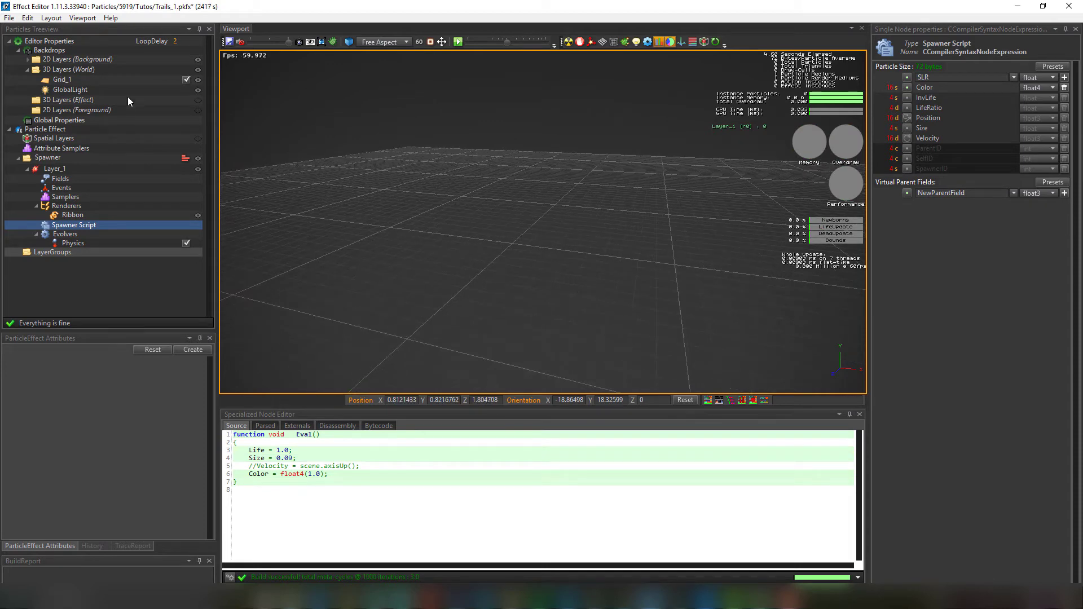
# - Set the preview AnimClip to Meshes/AnimCircle.fbx with TransformRotate enabled
pyautogui.click(56, 41)
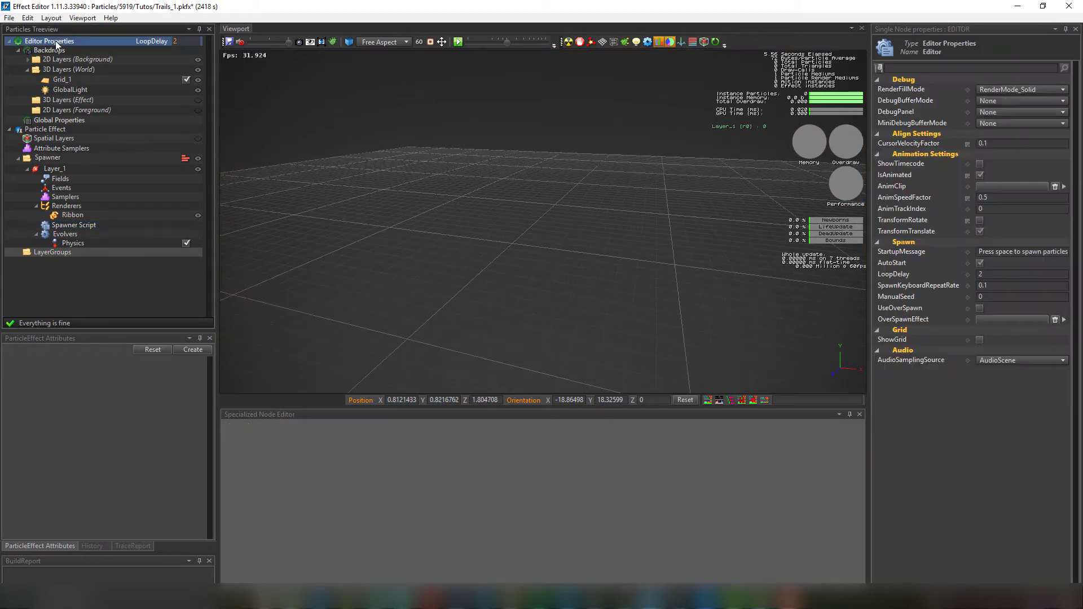
pyautogui.doubleClick(993, 186)
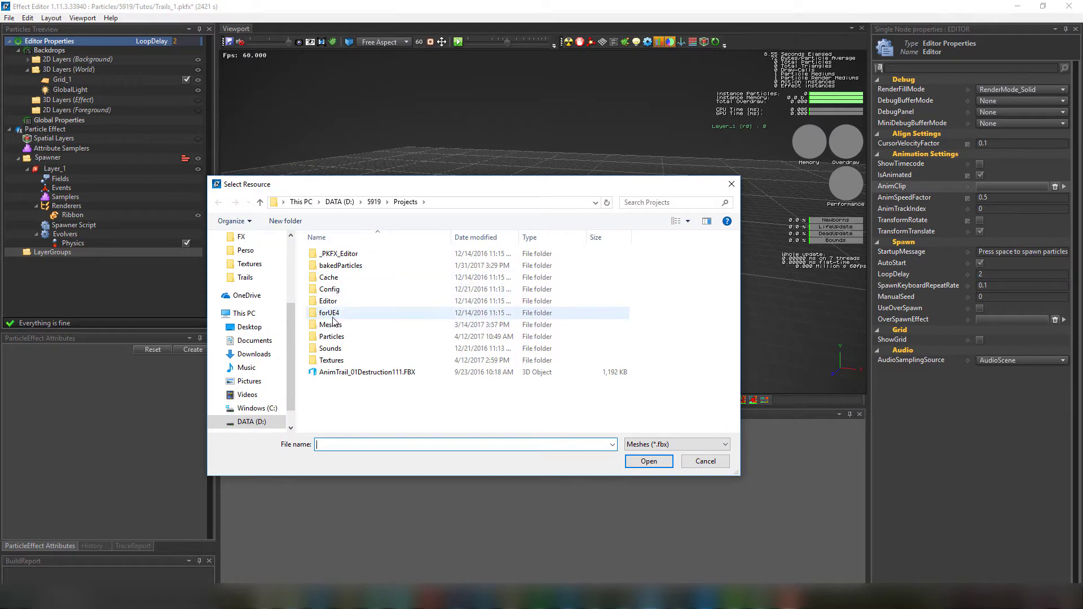
pyautogui.doubleClick(331, 325)
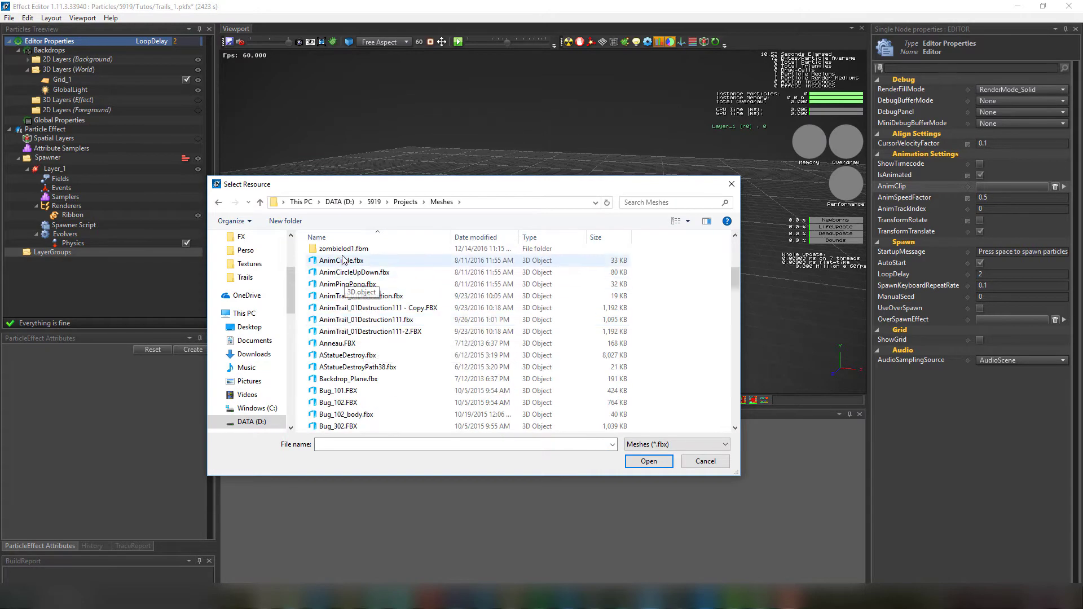
pyautogui.doubleClick(341, 260)
pyautogui.moveTo(492, 284); pyautogui.dragTo(525, 283, button='middle')
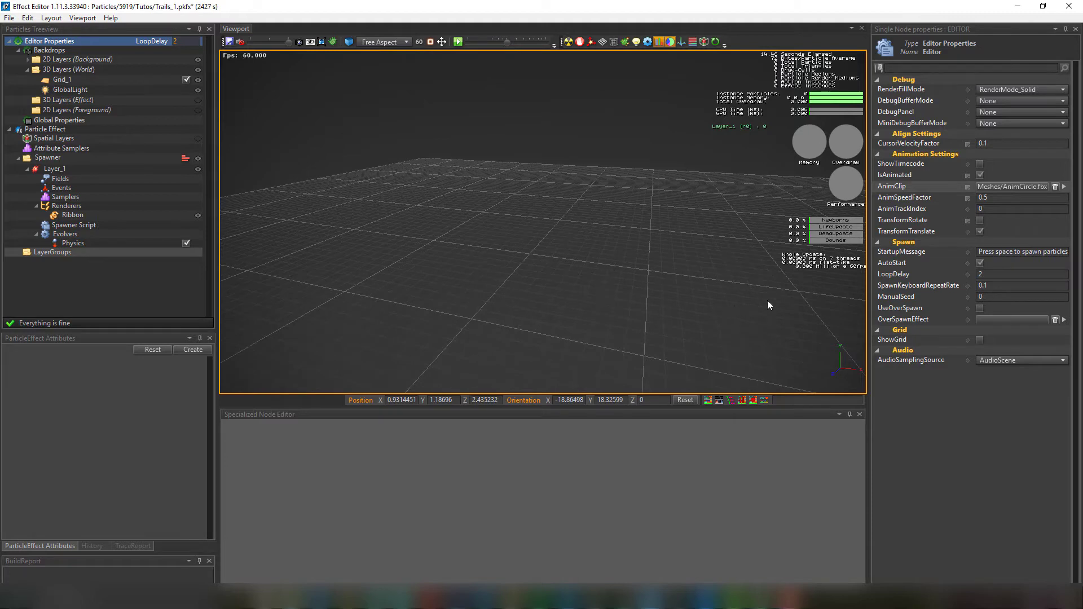
pyautogui.click(980, 231)
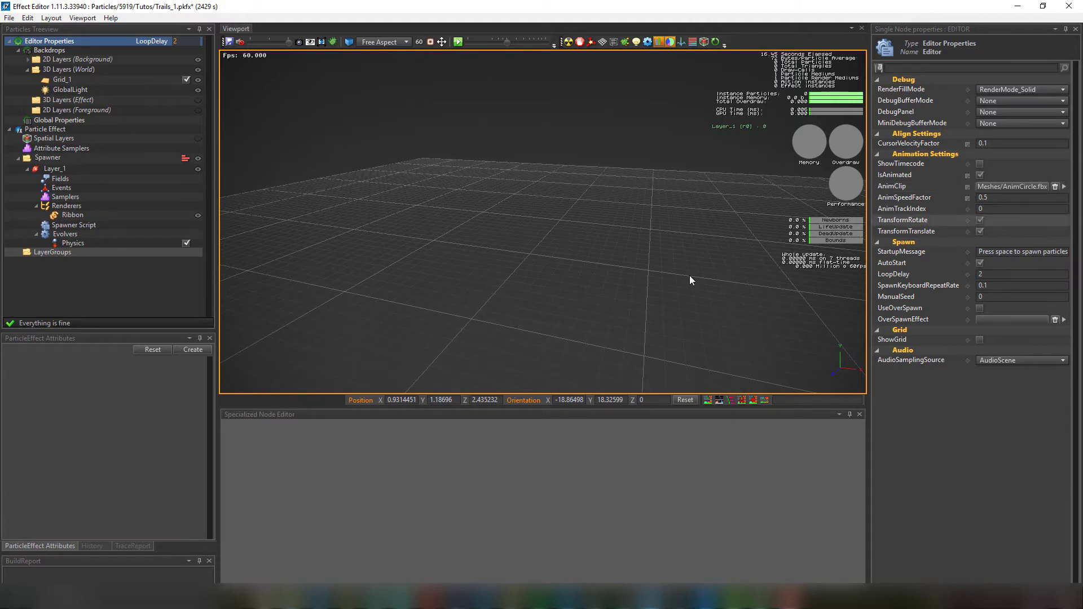
# - Restart the trail preview, hide Grid_1, and select Layer_1
pyautogui.hotkey('ctrl', 'r')
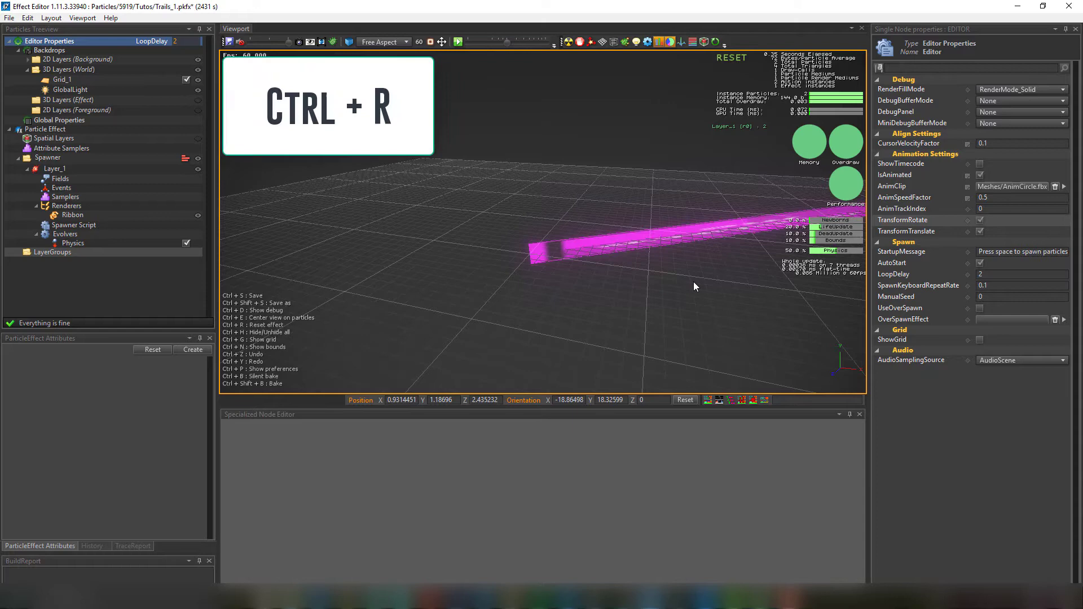
pyautogui.scroll(-2, 694, 272)
pyautogui.scroll(-3, 656, 265)
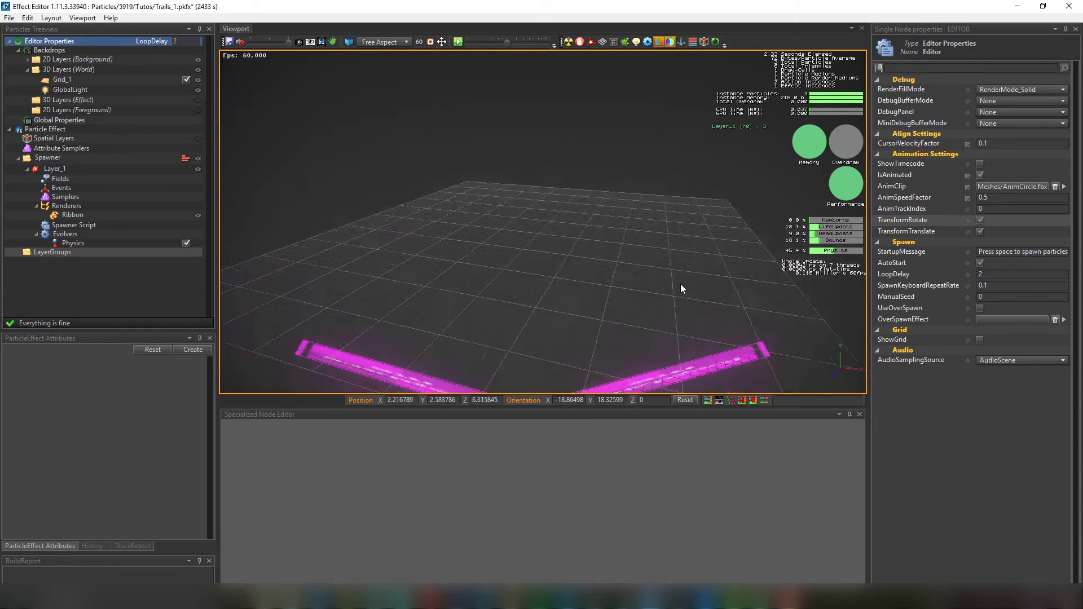
pyautogui.scroll(-2, 690, 256)
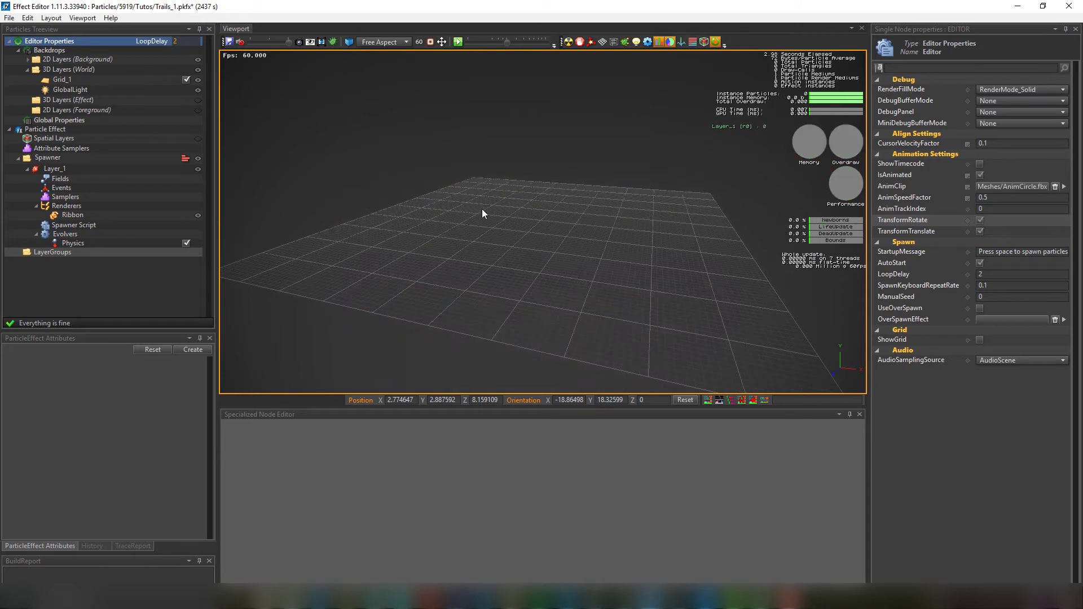
pyautogui.hotkey('ctrl', 'r')
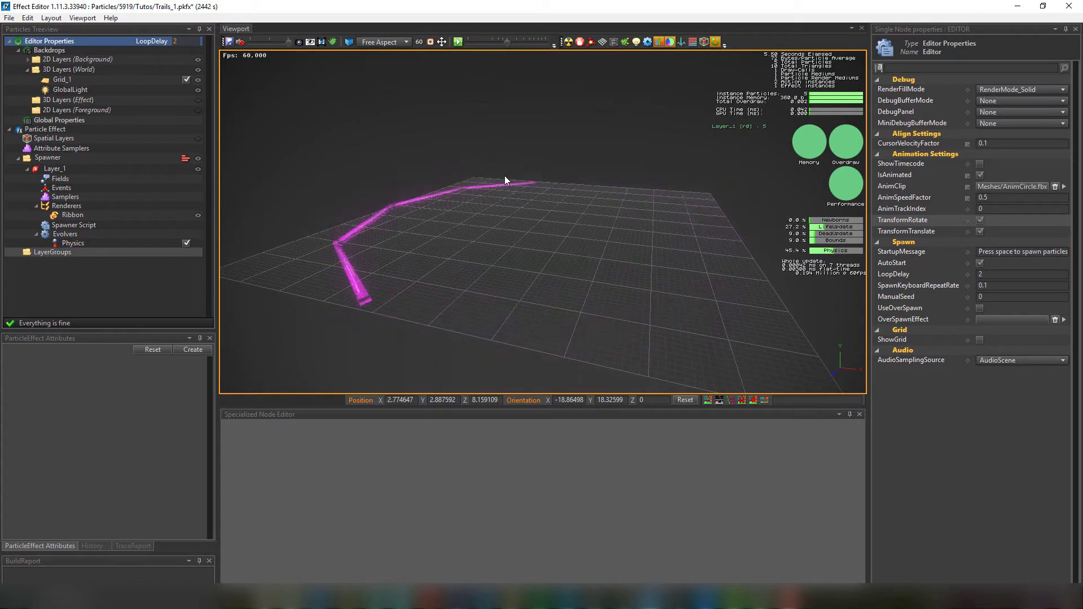
pyautogui.click(186, 78)
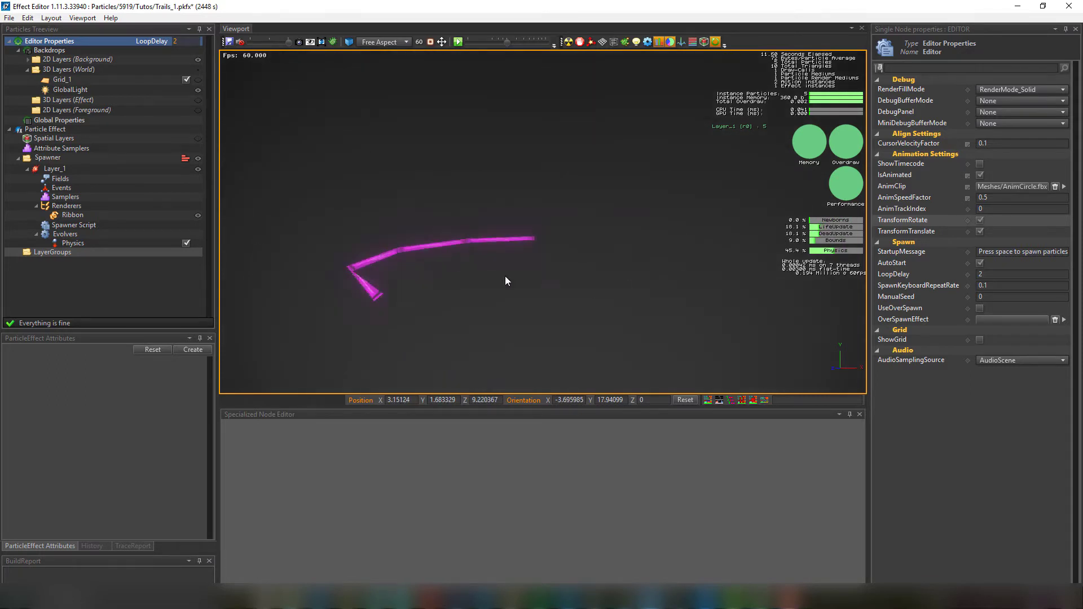
pyautogui.click(54, 168)
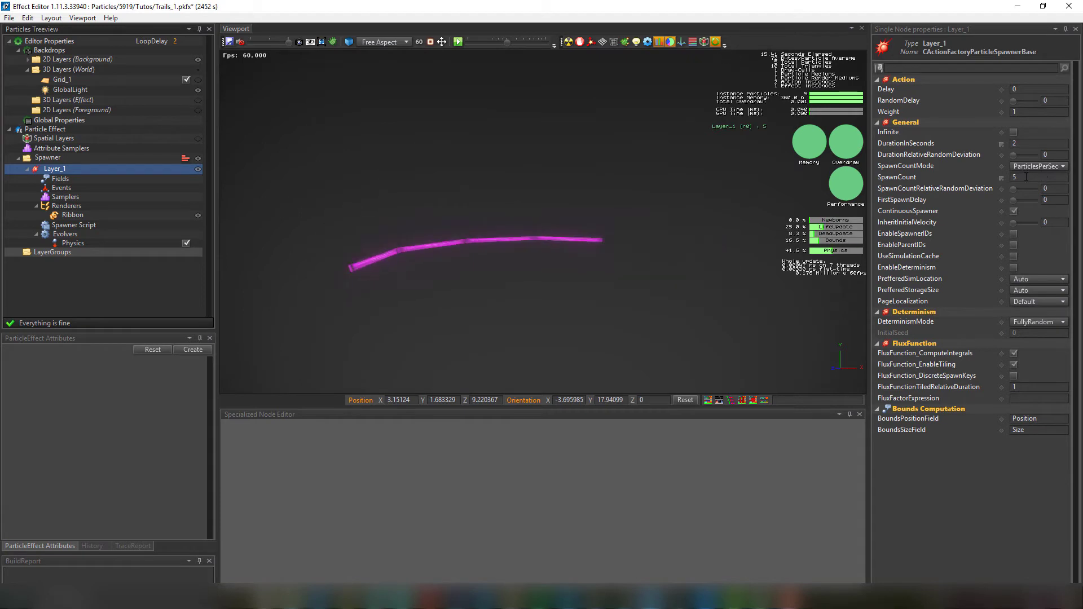
pyautogui.write('0')
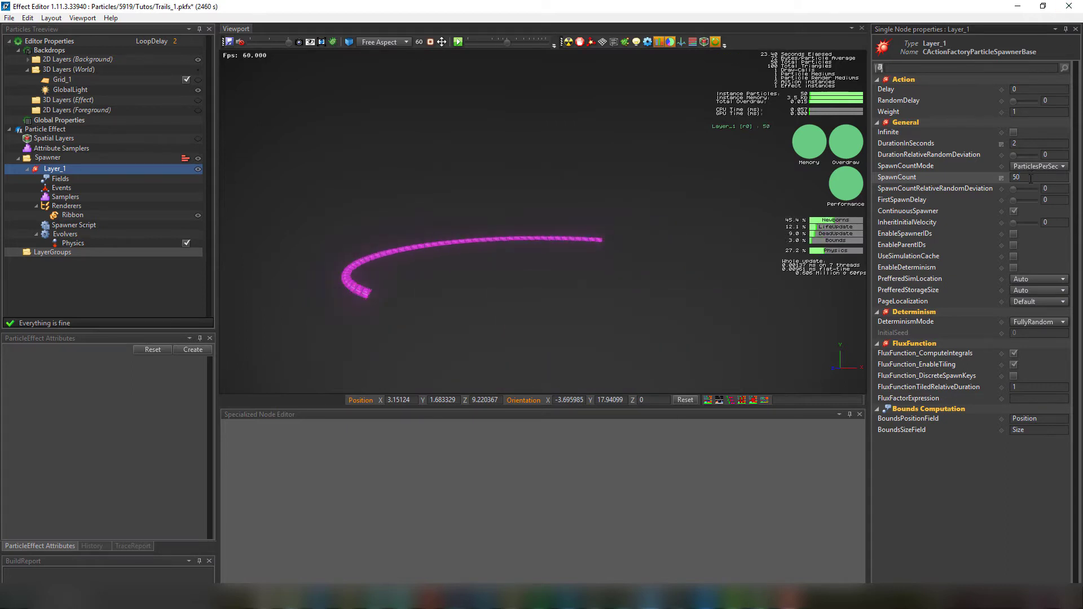
pyautogui.write('70')
# - Set Layer_1's SpawnCount to 75 and return the viewport to Shaded mode
pyautogui.press('Return')
pyautogui.scroll(2, 562, 299)
pyautogui.press('w')
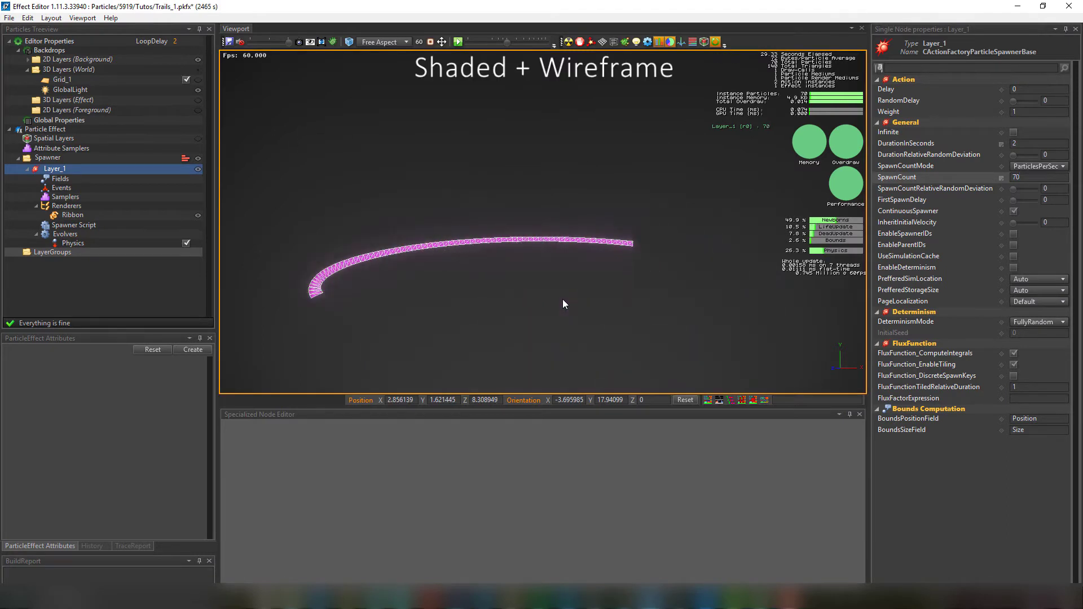
pyautogui.click(1025, 179)
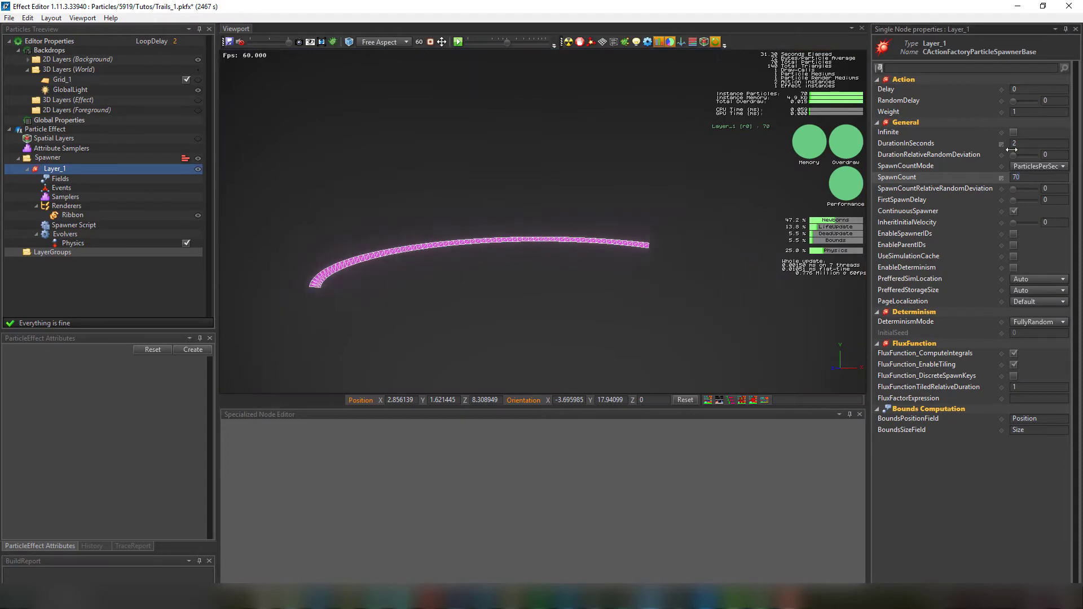
pyautogui.write('5')
pyautogui.press('Return')
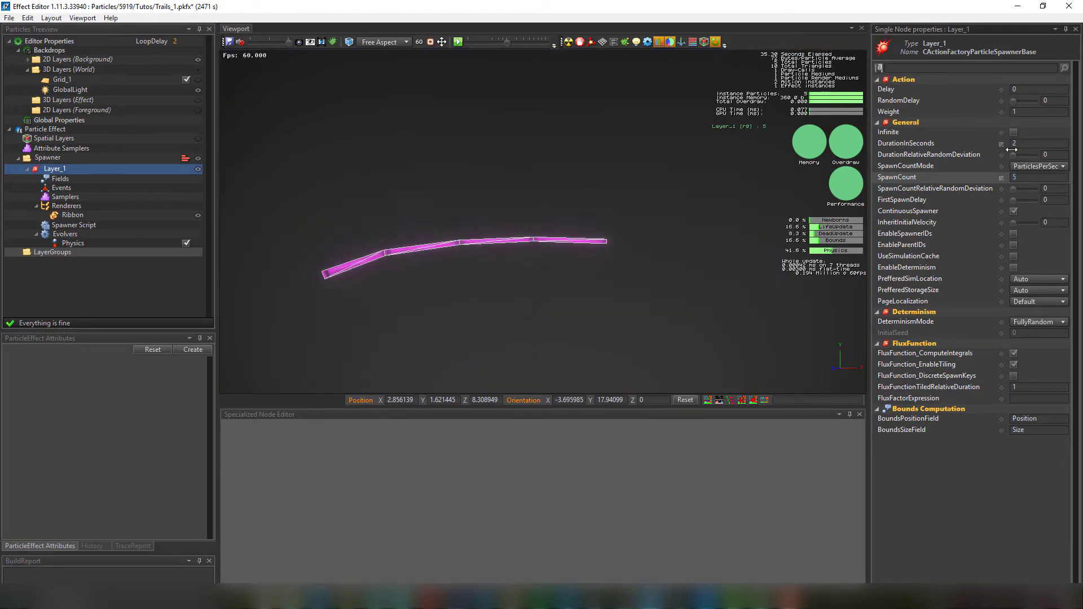
pyautogui.click(1024, 177)
pyautogui.write('75')
pyautogui.press('Return')
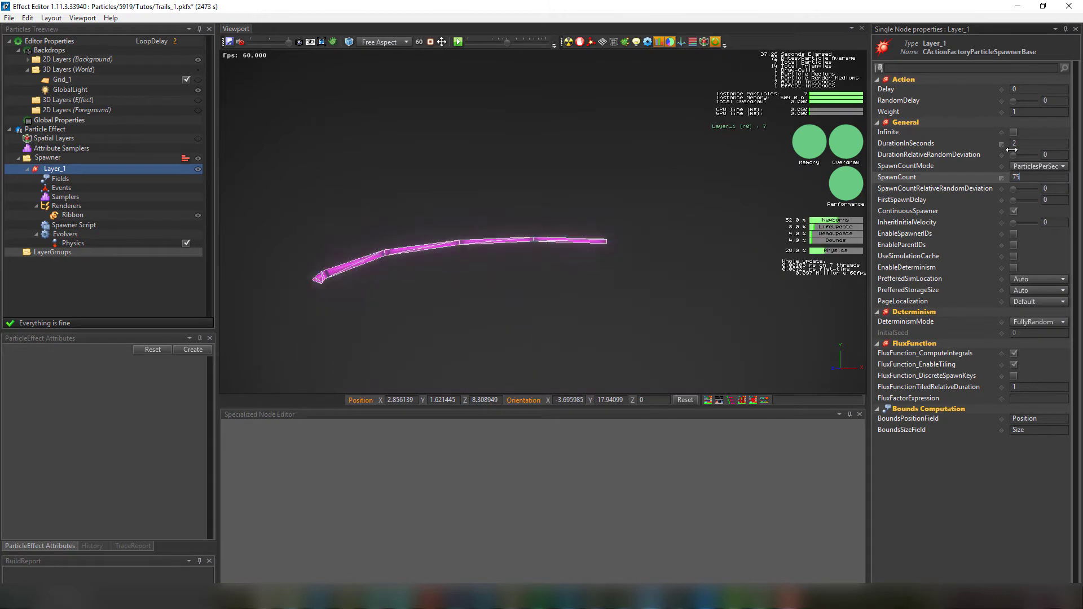
pyautogui.click(765, 61)
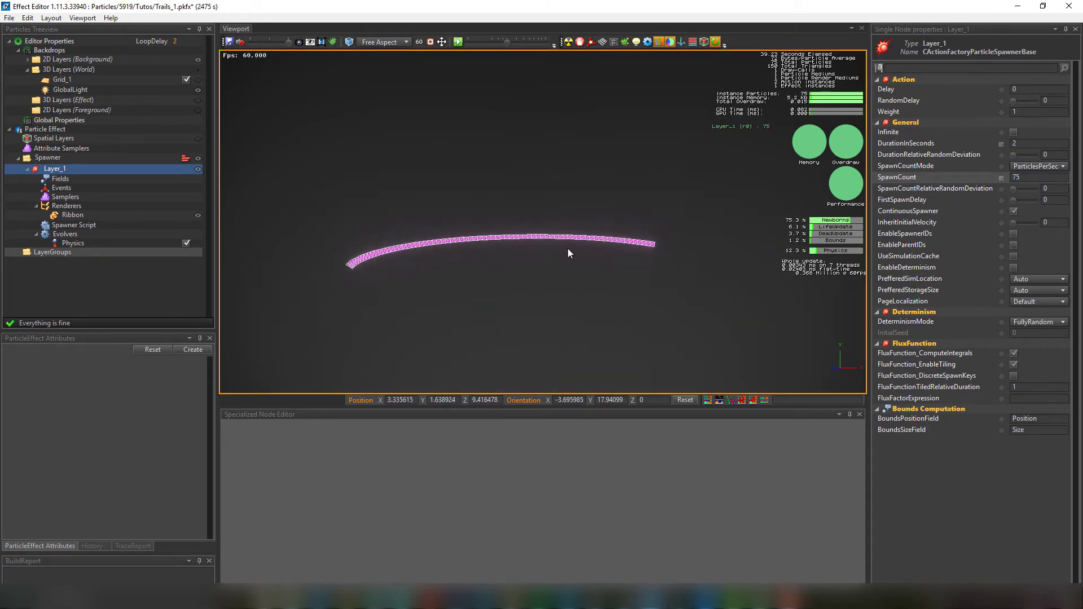
pyautogui.press('w')
pyautogui.press('w')
pyautogui.press('w')
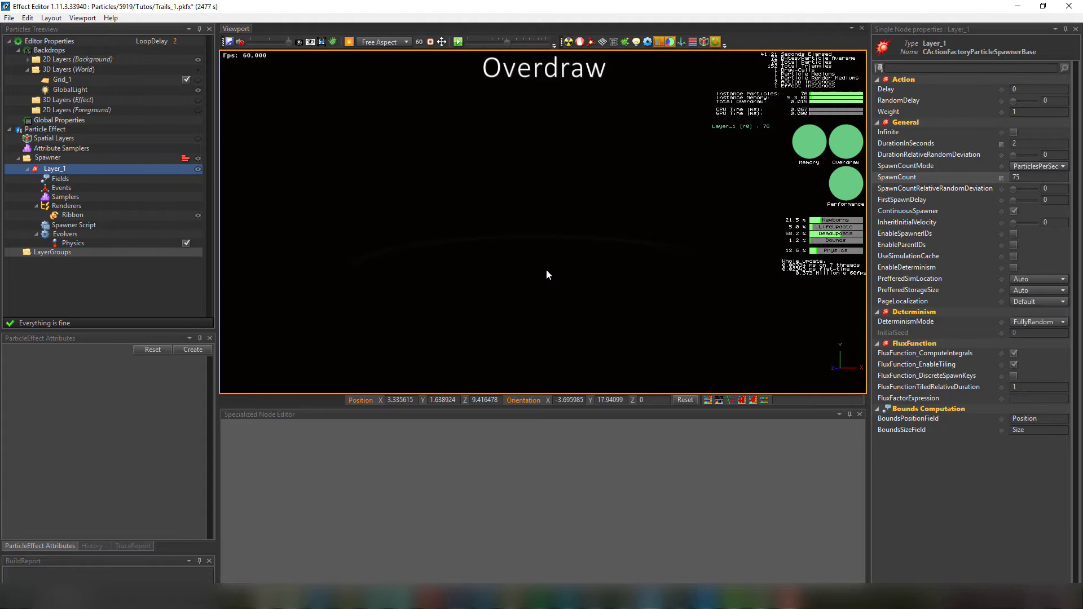
pyautogui.press('w')
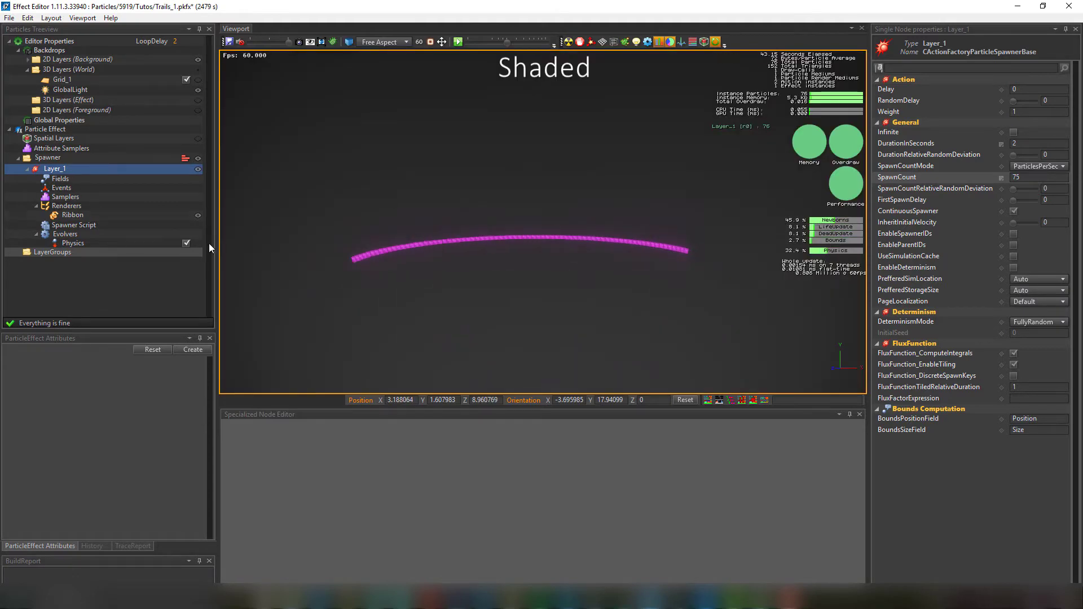
# - Set the Ribbon's Diffuse texture to Textures/tutorials/Trails/Boom_Render.dds
pyautogui.click(71, 217)
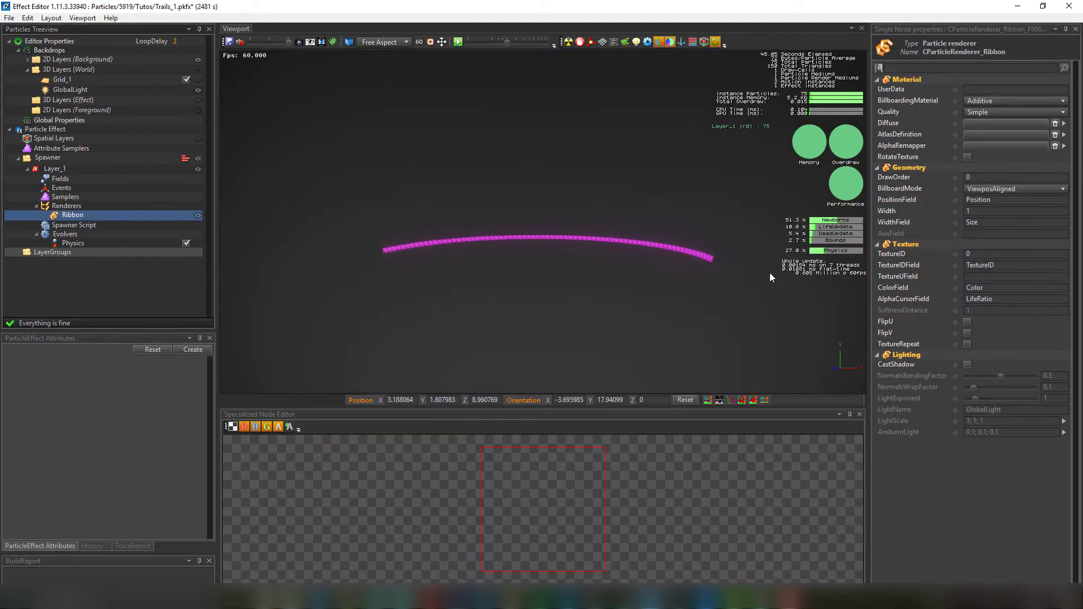
pyautogui.doubleClick(999, 129)
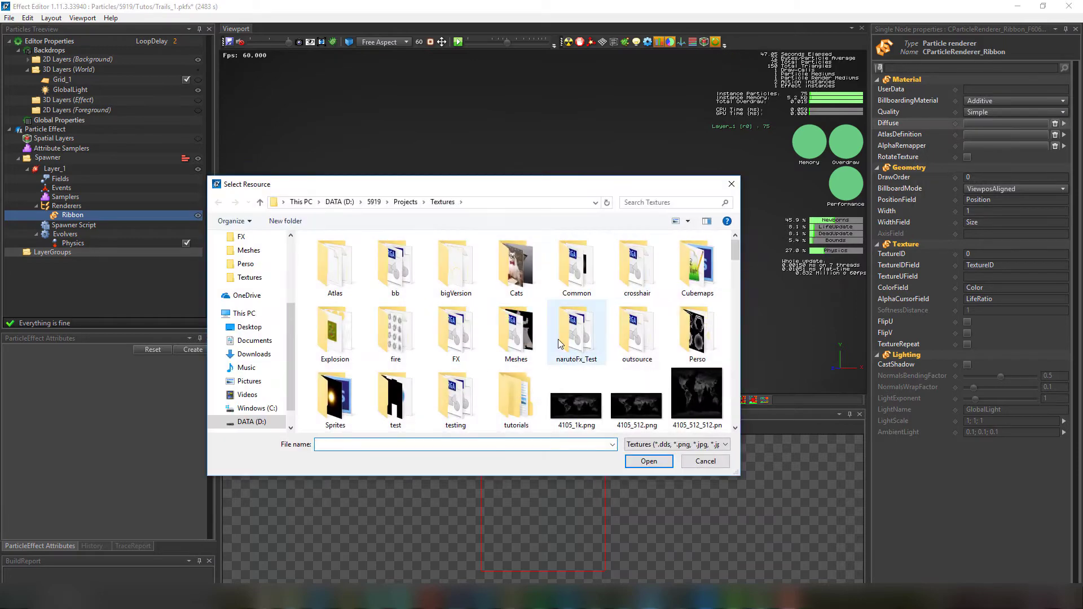
pyautogui.doubleClick(499, 401)
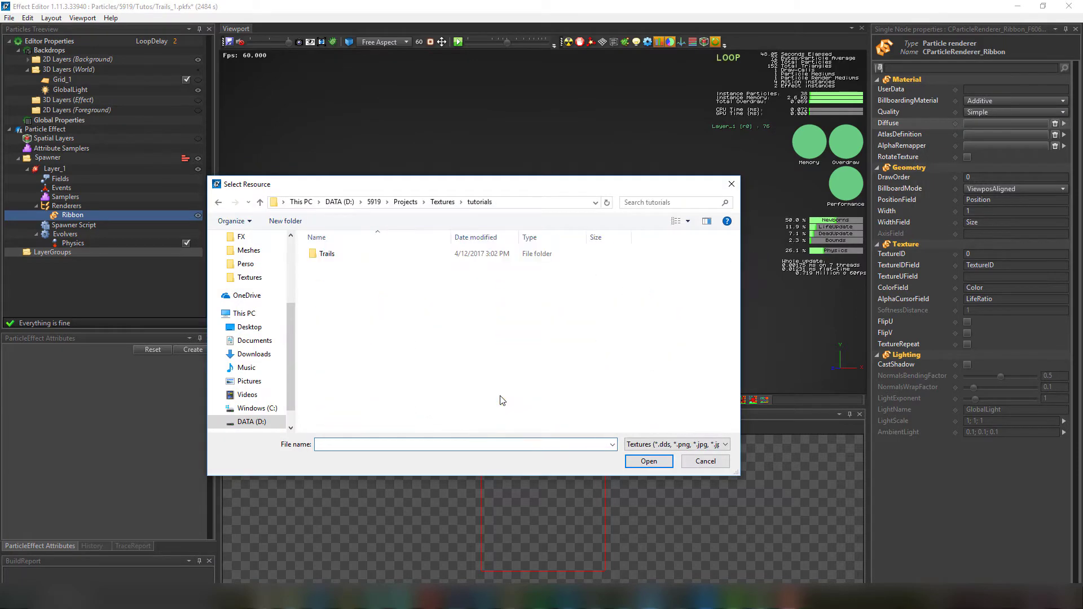
pyautogui.doubleClick(348, 253)
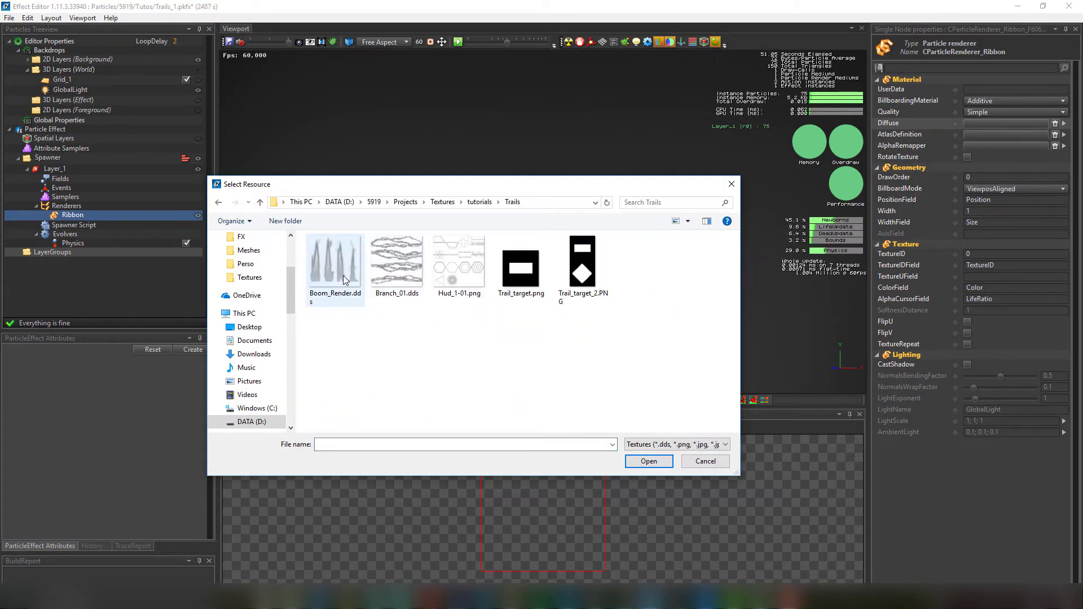
pyautogui.doubleClick(319, 258)
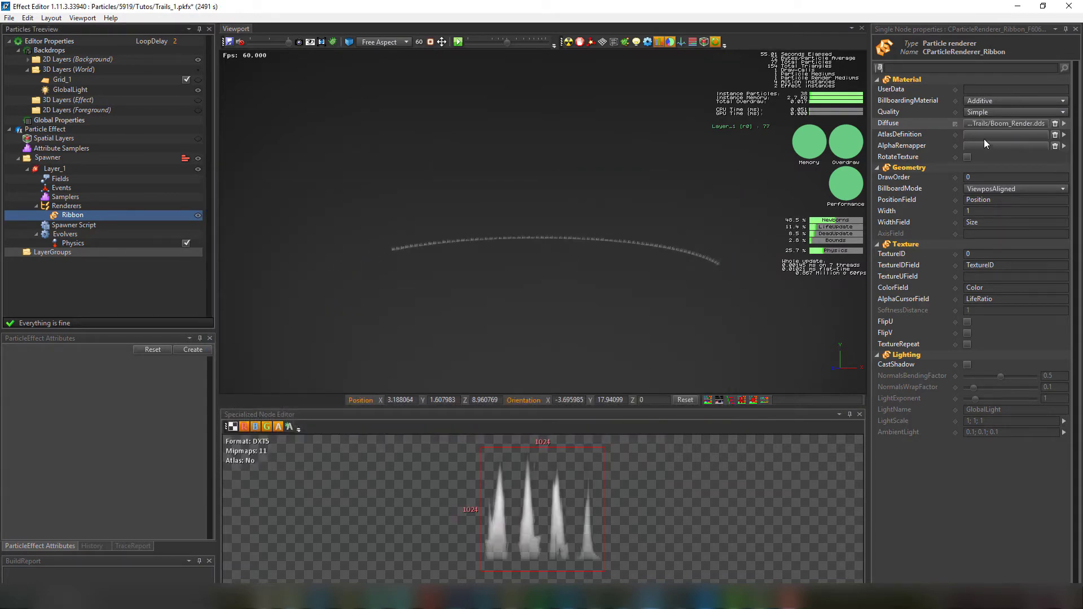
# - Assign AtlasR4.pkat from the Trails folder as the AtlasDefinition
pyautogui.doubleClick(998, 134)
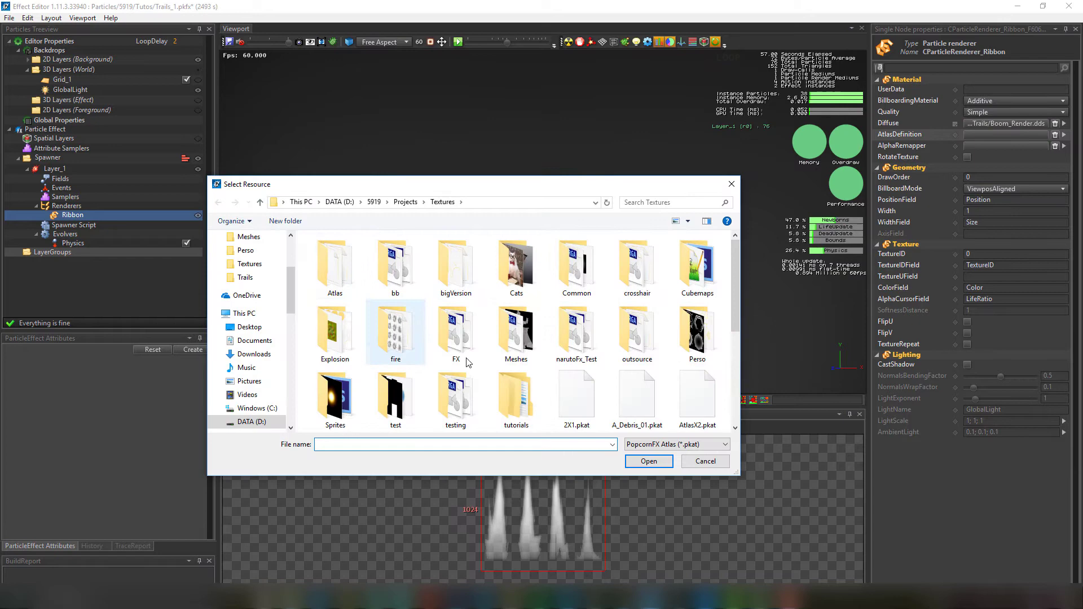
pyautogui.doubleClick(501, 397)
pyautogui.doubleClick(347, 255)
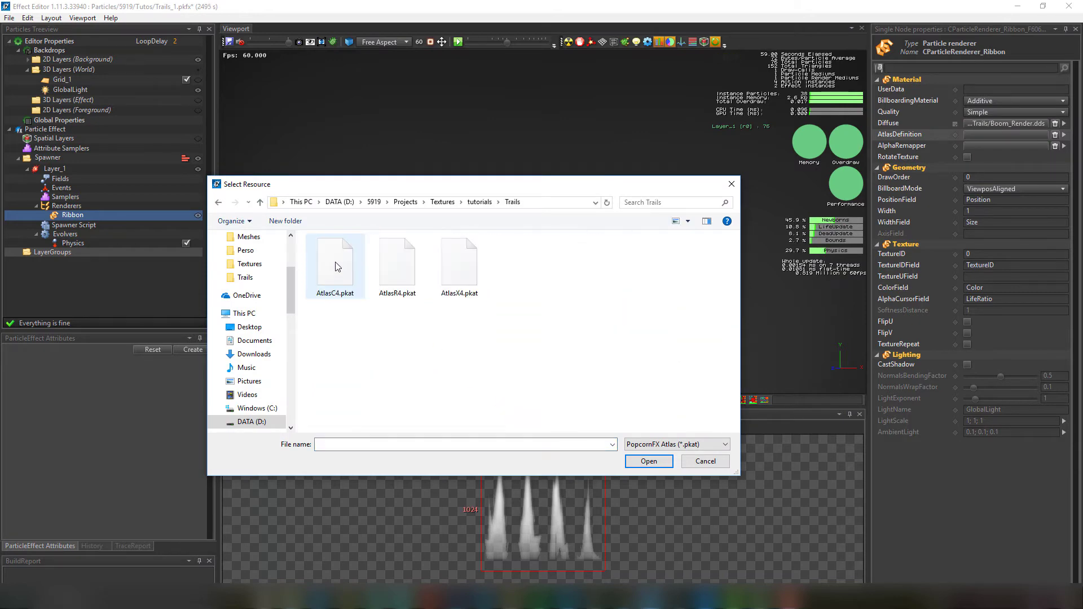
pyautogui.doubleClick(397, 266)
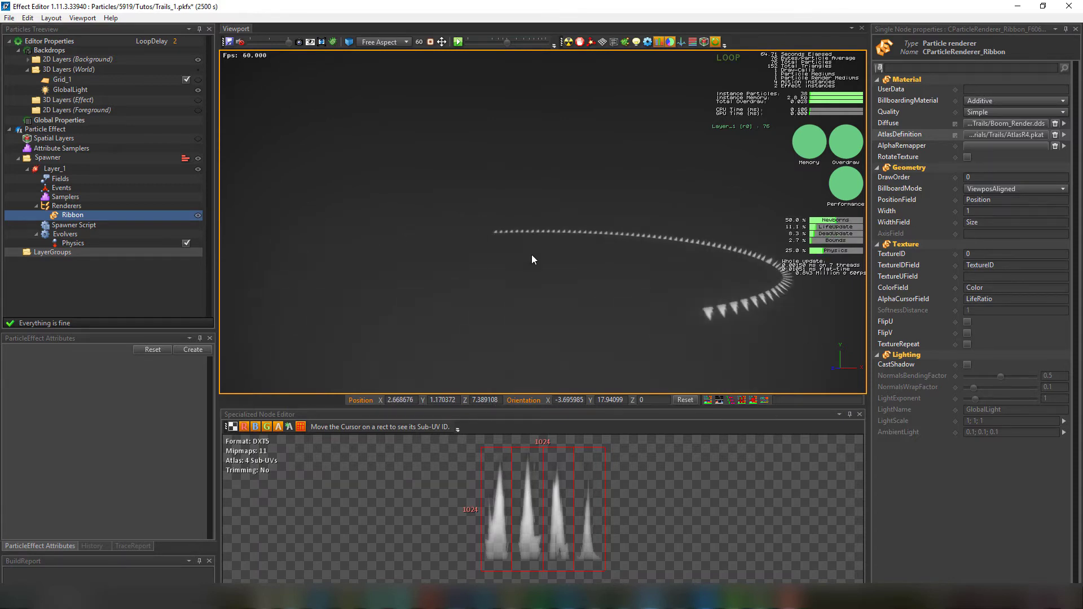
# - Set the Ribbon's TextureUField to LifeRatio and enable RotateTexture
pyautogui.click(495, 469)
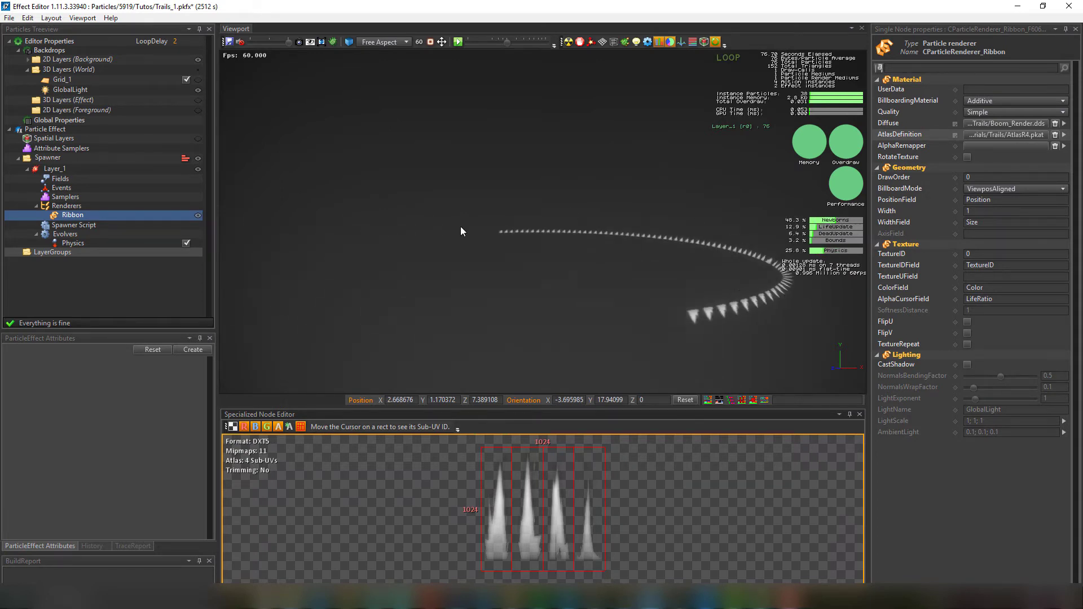
pyautogui.click(1007, 276)
pyautogui.write('L')
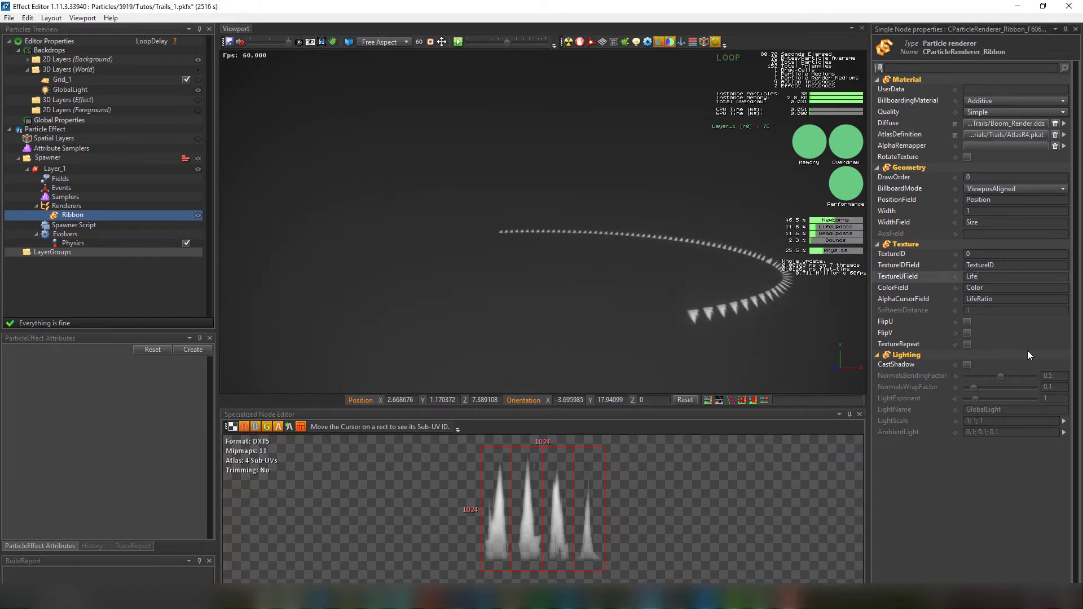
pyautogui.write('ifeRatio')
pyautogui.press('Return')
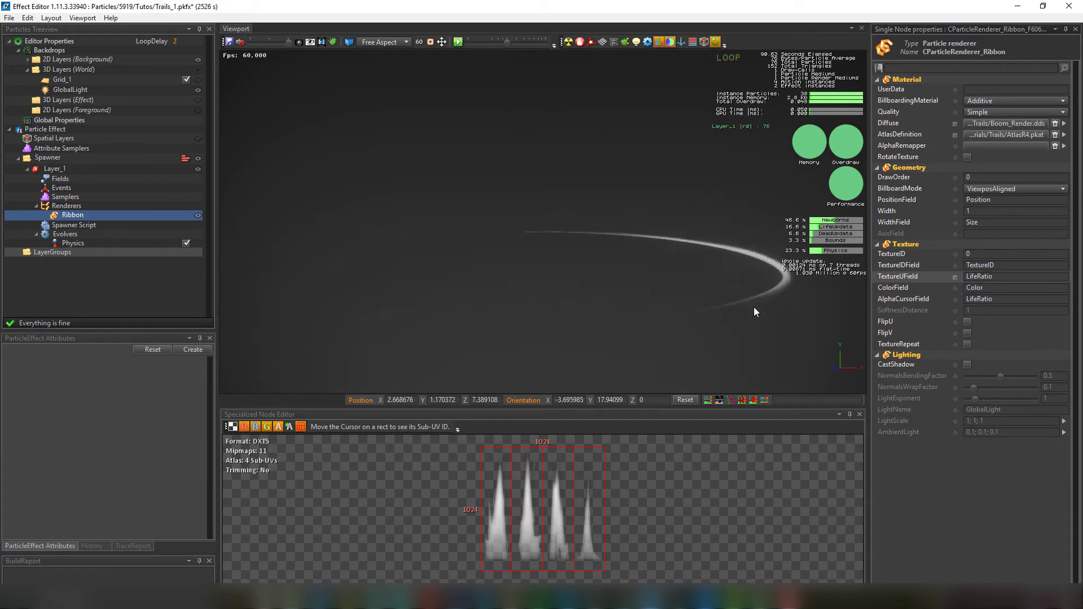
pyautogui.click(967, 157)
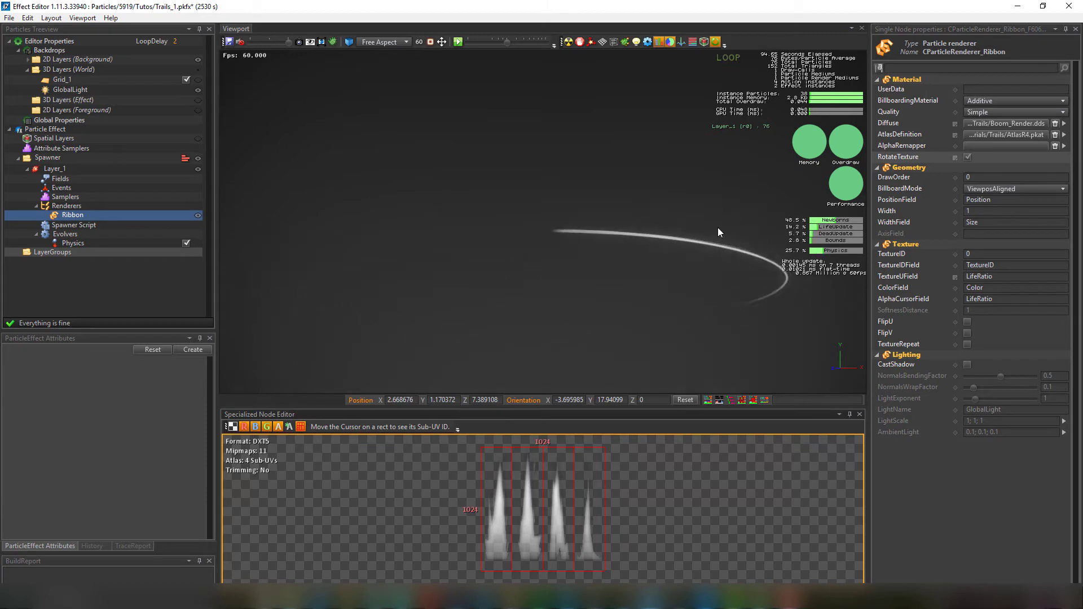
pyautogui.click(68, 225)
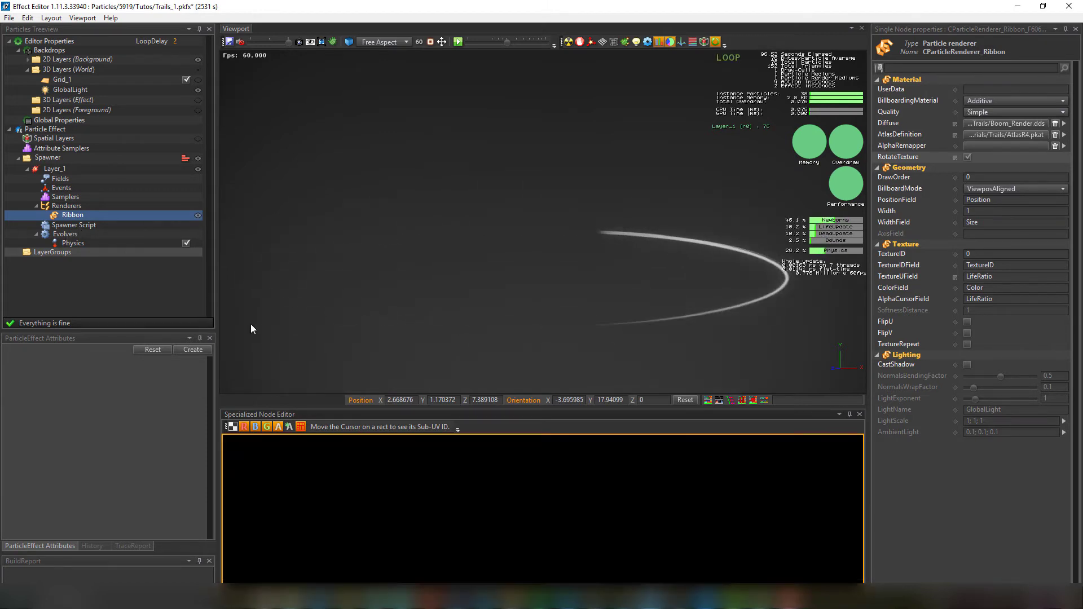
# - Set Size to 0.15 in the Spawner Script after trying 0.2 and 0.25
pyautogui.click(286, 459)
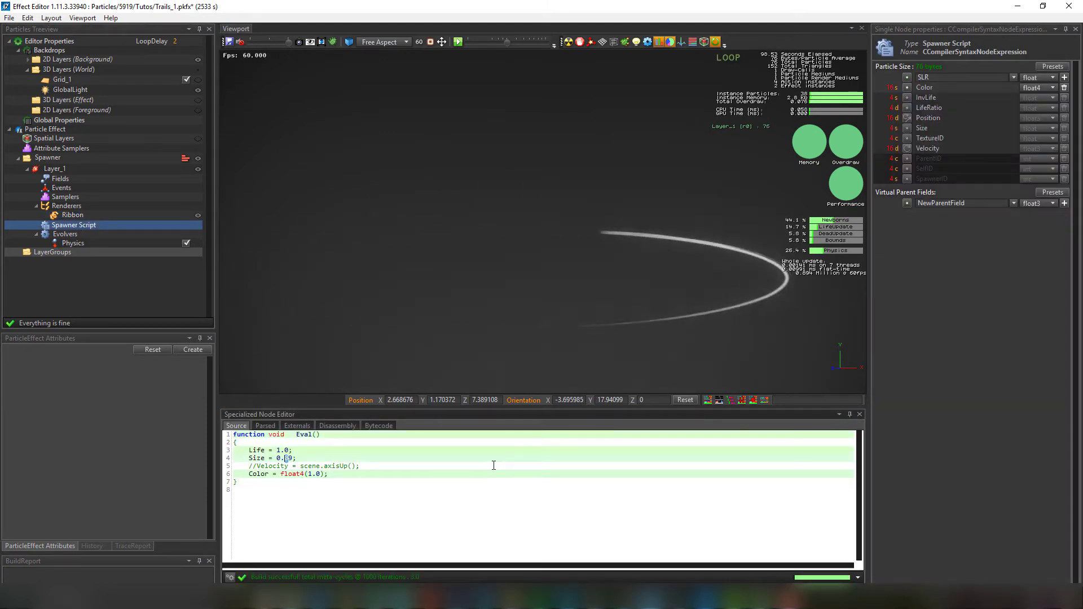
pyautogui.write('2')
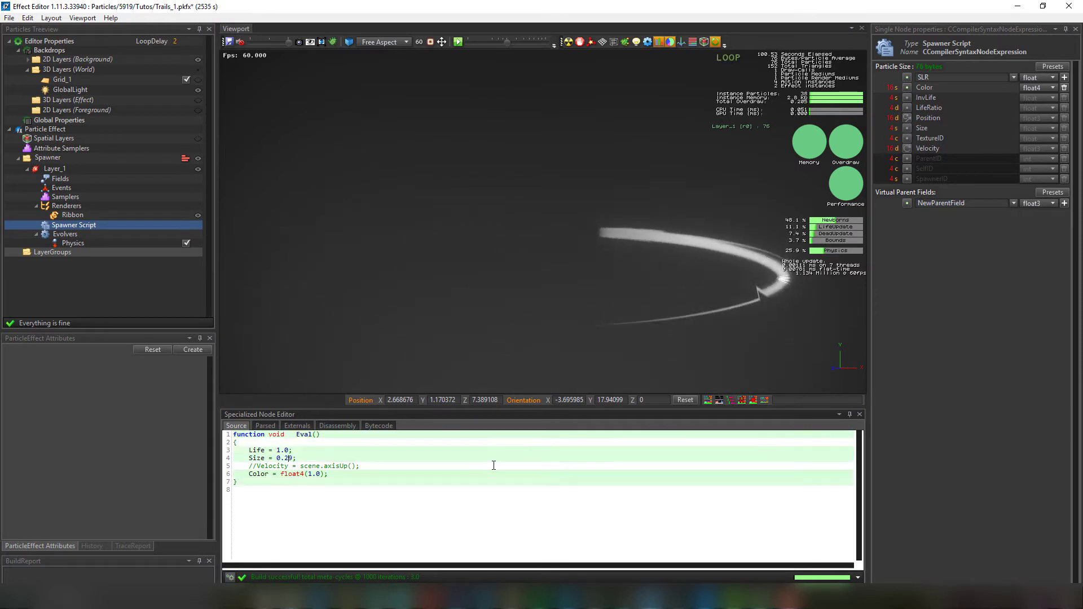
pyautogui.click(552, 252)
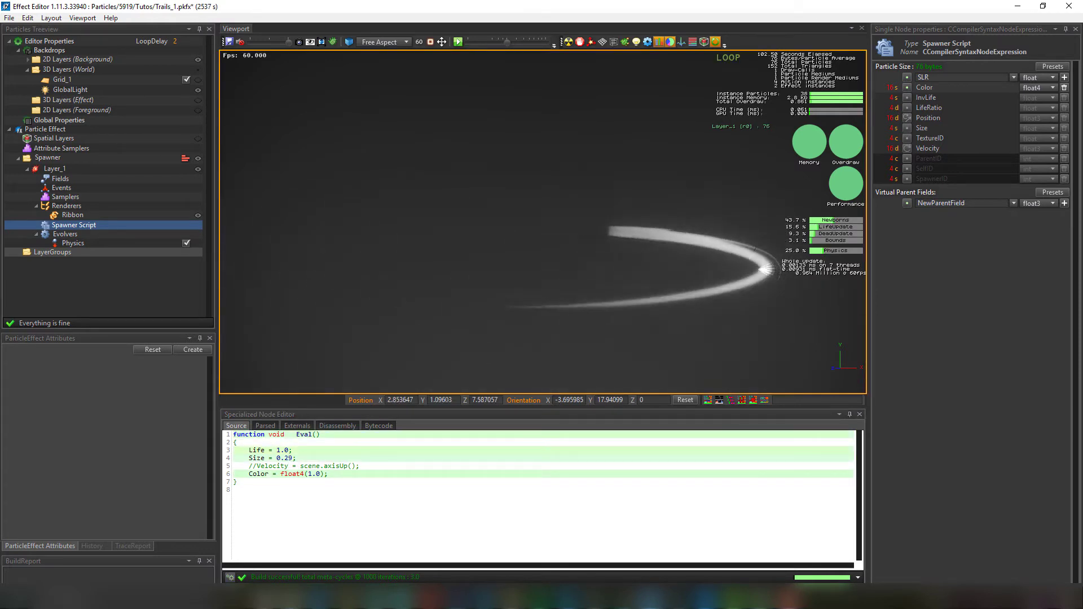
pyautogui.moveTo(503, 44); pyautogui.dragTo(489, 45)
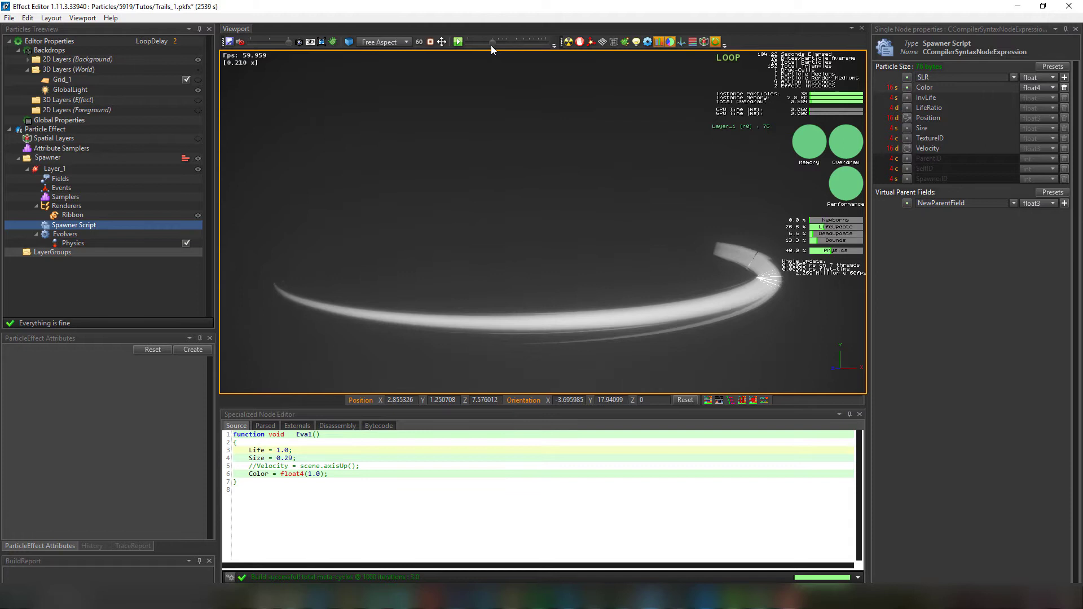
pyautogui.doubleClick(287, 458)
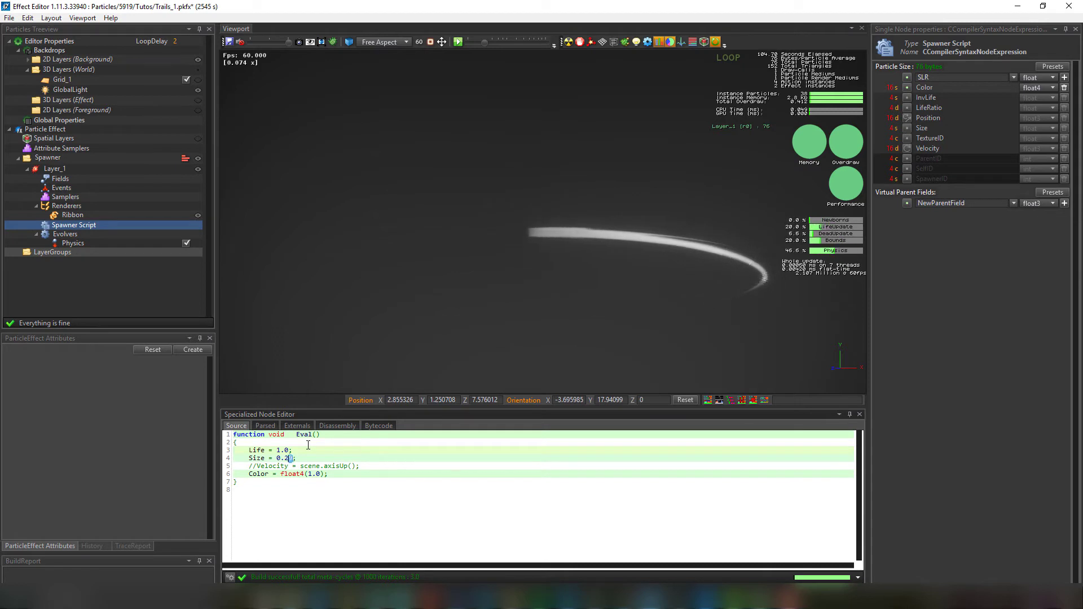
pyautogui.write('5')
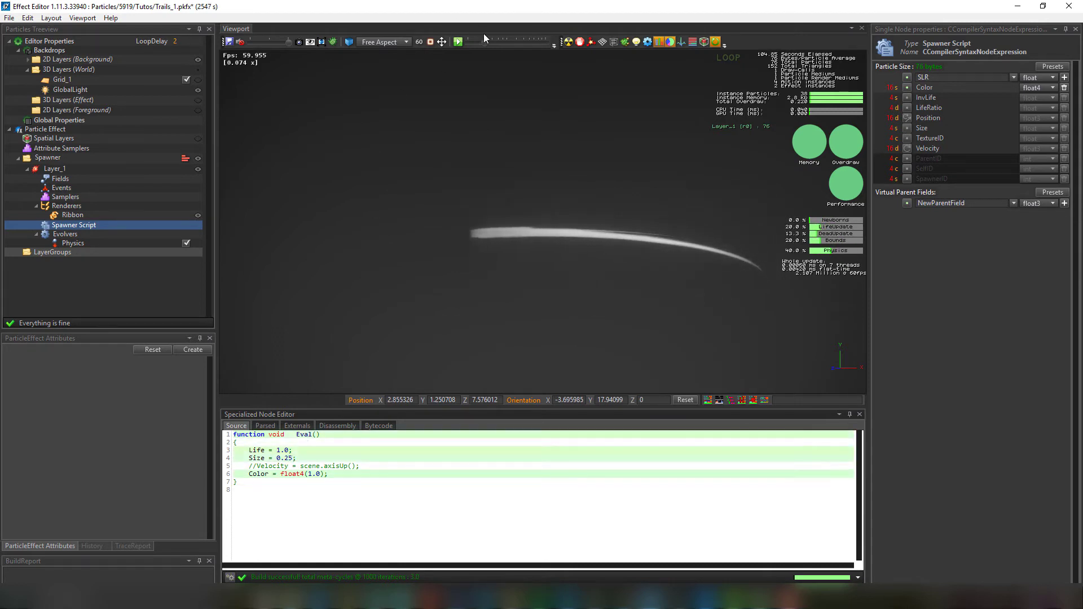
pyautogui.click(484, 37)
pyautogui.click(465, 86)
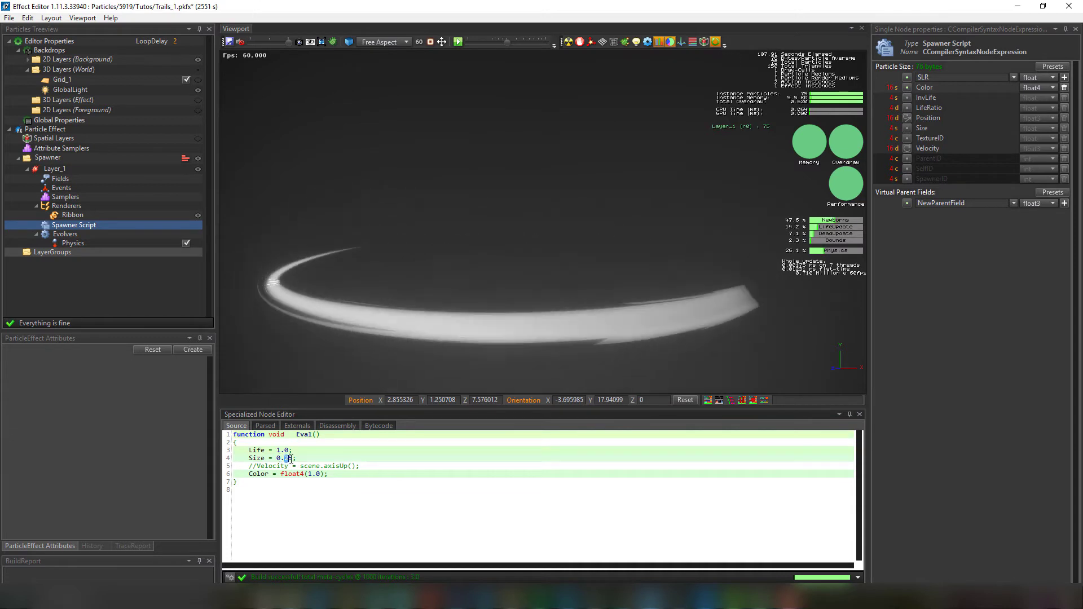
pyautogui.write('15')
pyautogui.press('Return')
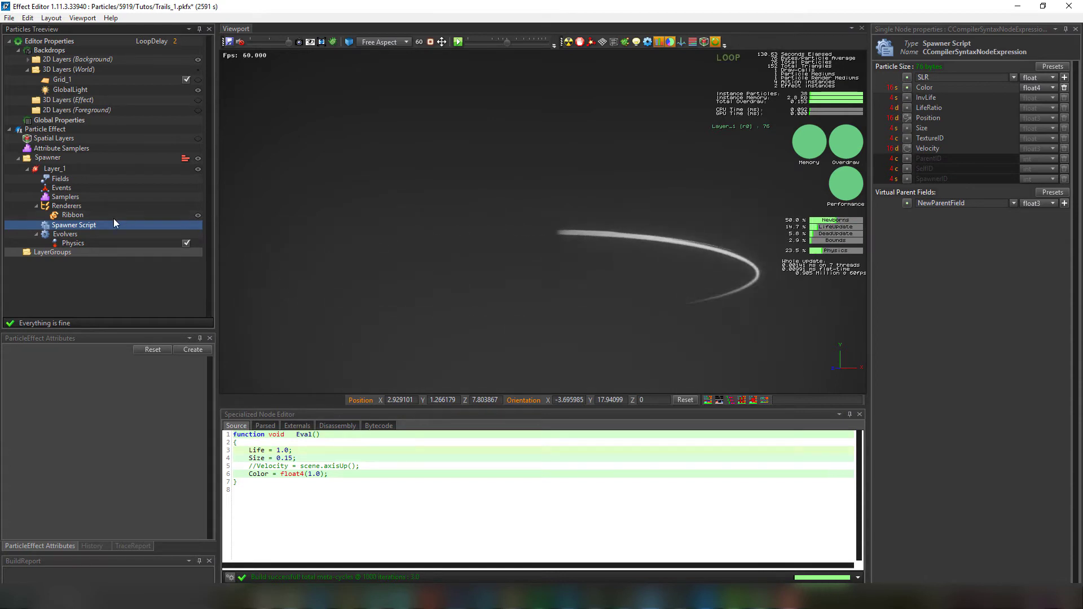
# - Add a CParticleEvolver_Script evolver to the layer
pyautogui.rightClick(73, 235)
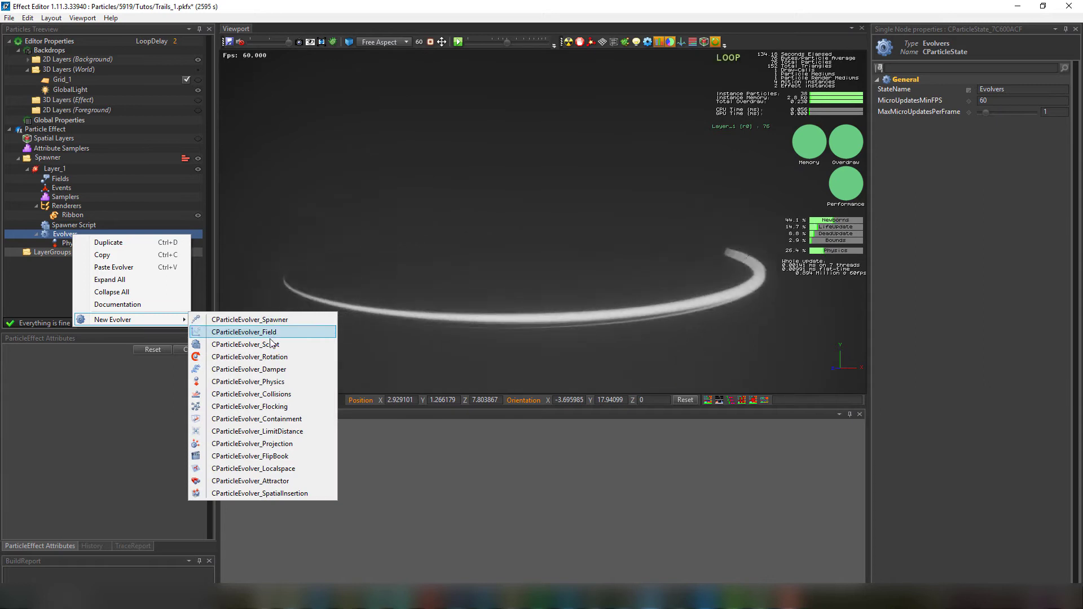
pyautogui.press('Escape')
pyautogui.click(71, 253)
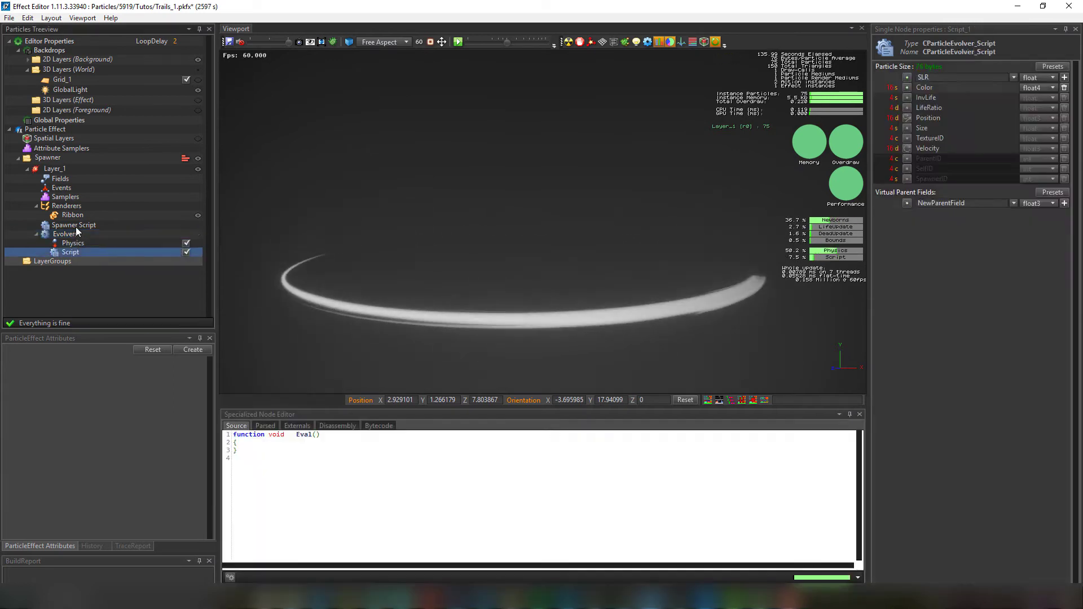
# - Rename Size to a new SizeCoeff field, compile, and use it in the Script evolver
pyautogui.click(77, 225)
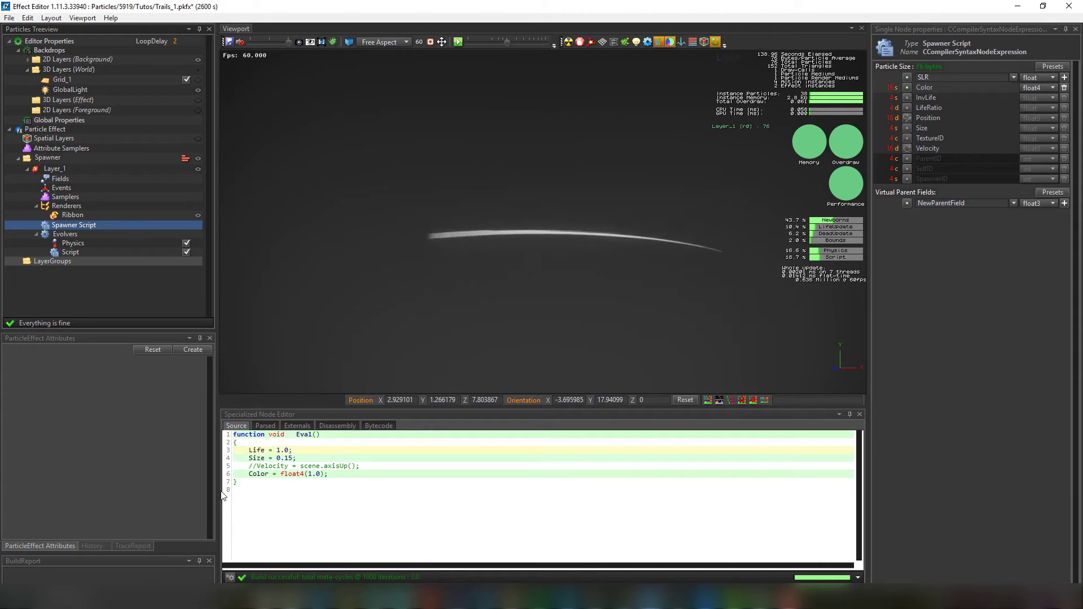
pyautogui.click(268, 458)
pyautogui.write('Coeff')
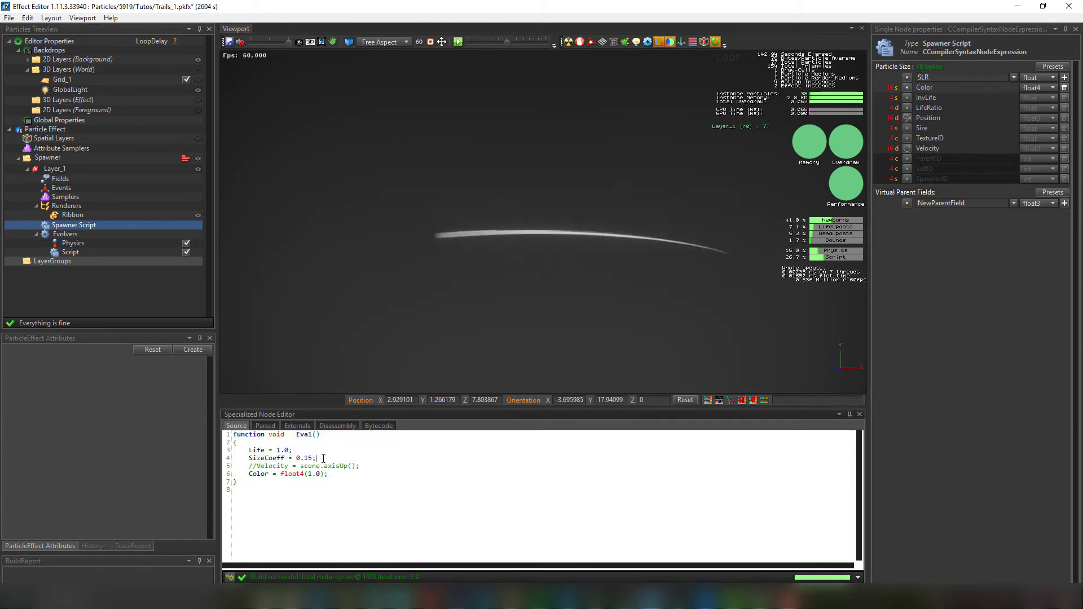
pyautogui.doubleClick(280, 458)
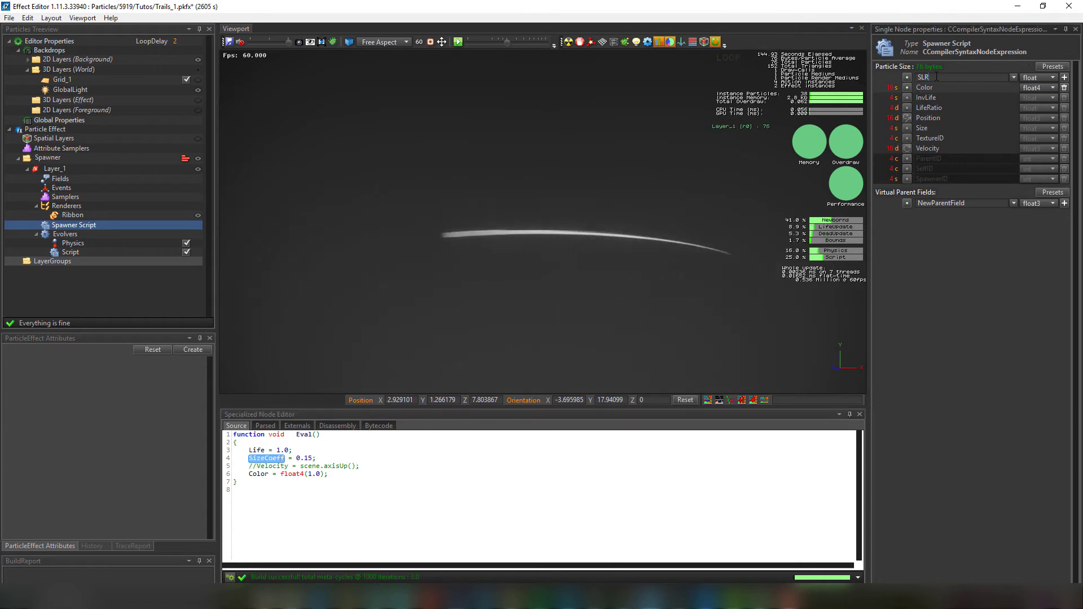
pyautogui.click(1064, 78)
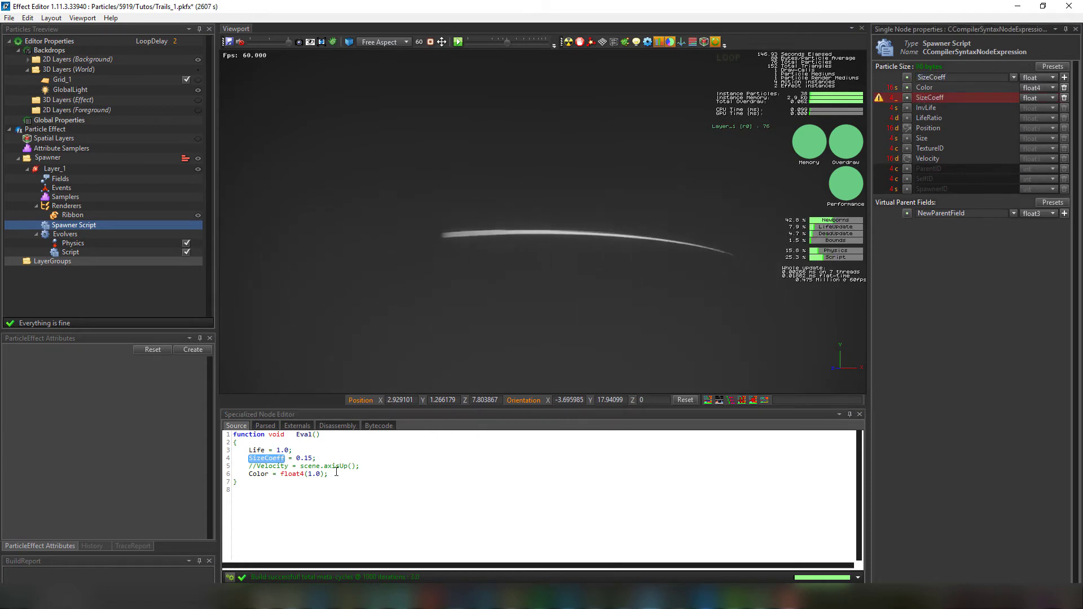
pyautogui.click(352, 457)
pyautogui.hotkey('ctrl', 'Return')
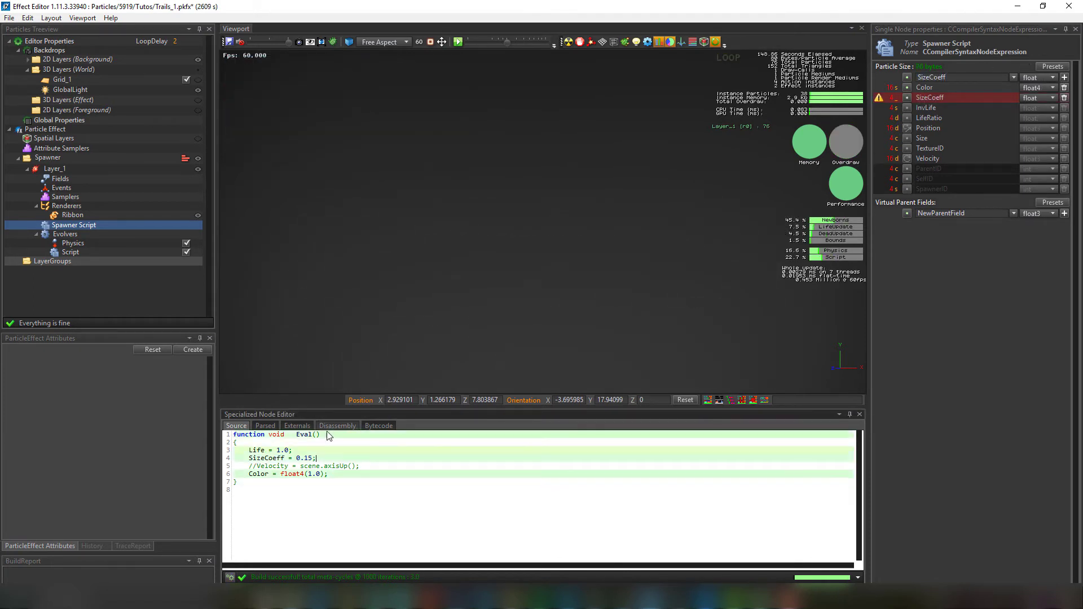
pyautogui.click(70, 251)
pyautogui.press('Return')
pyautogui.press('Return')
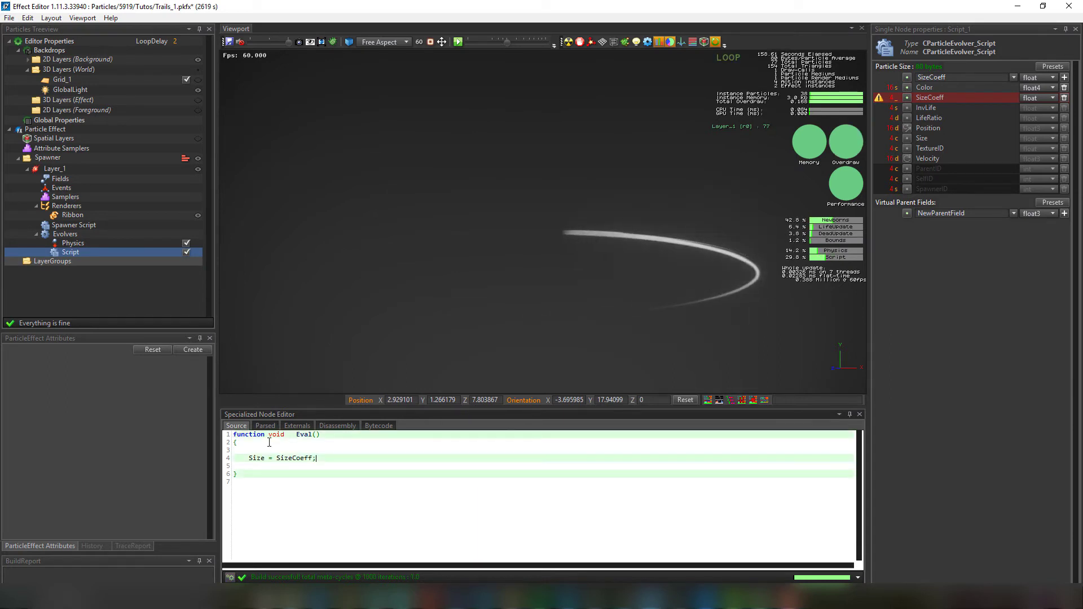
# - Add a Field evolver driving Size, placed above the Script evolver
pyautogui.rightClick(66, 234)
pyautogui.moveTo(110, 321)
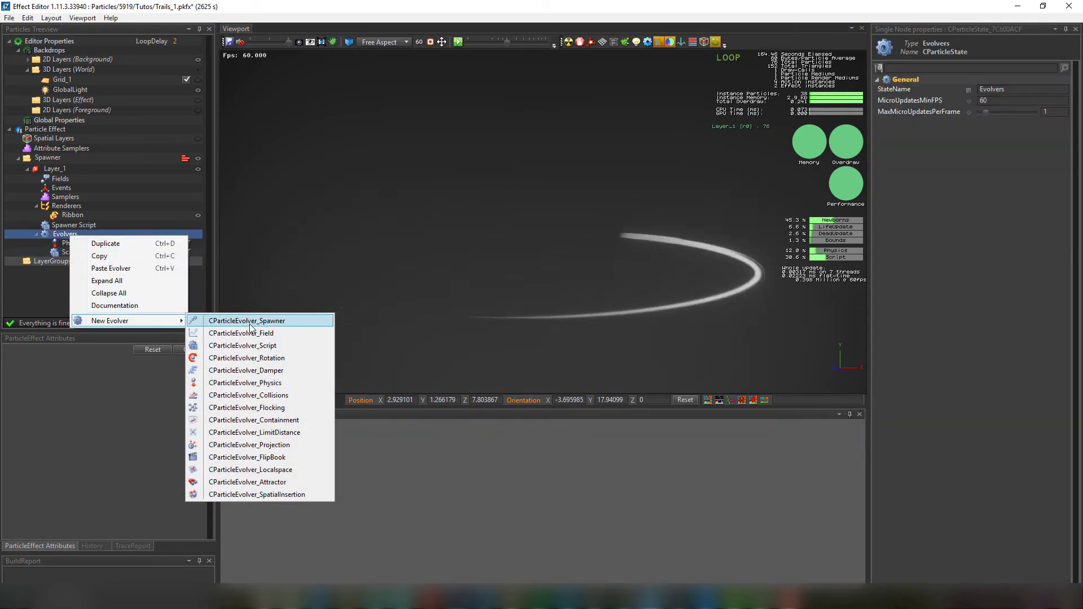
pyautogui.click(263, 334)
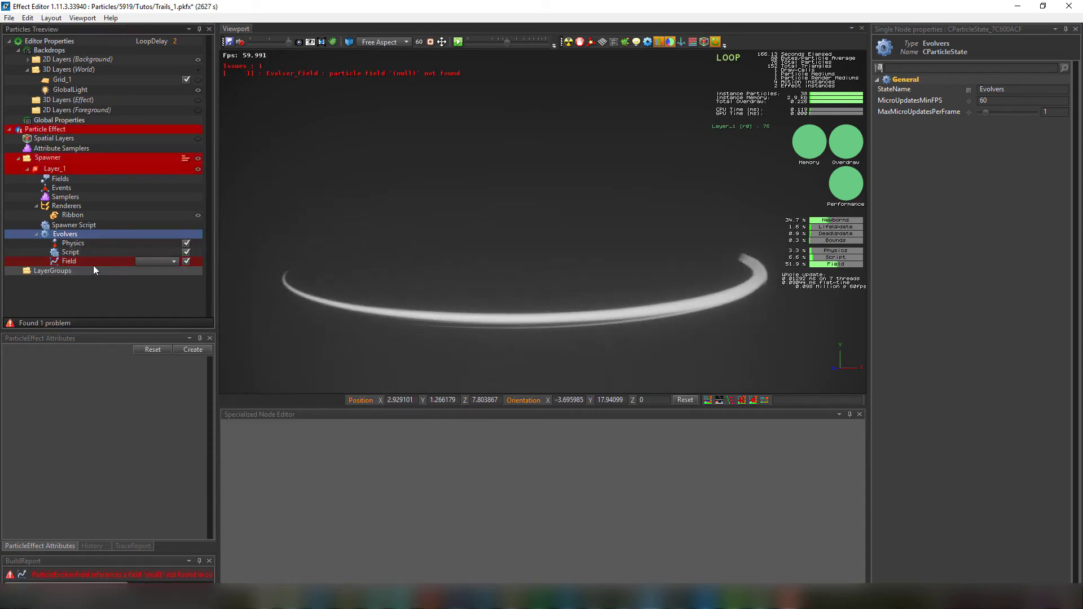
pyautogui.moveTo(79, 259); pyautogui.dragTo(80, 251)
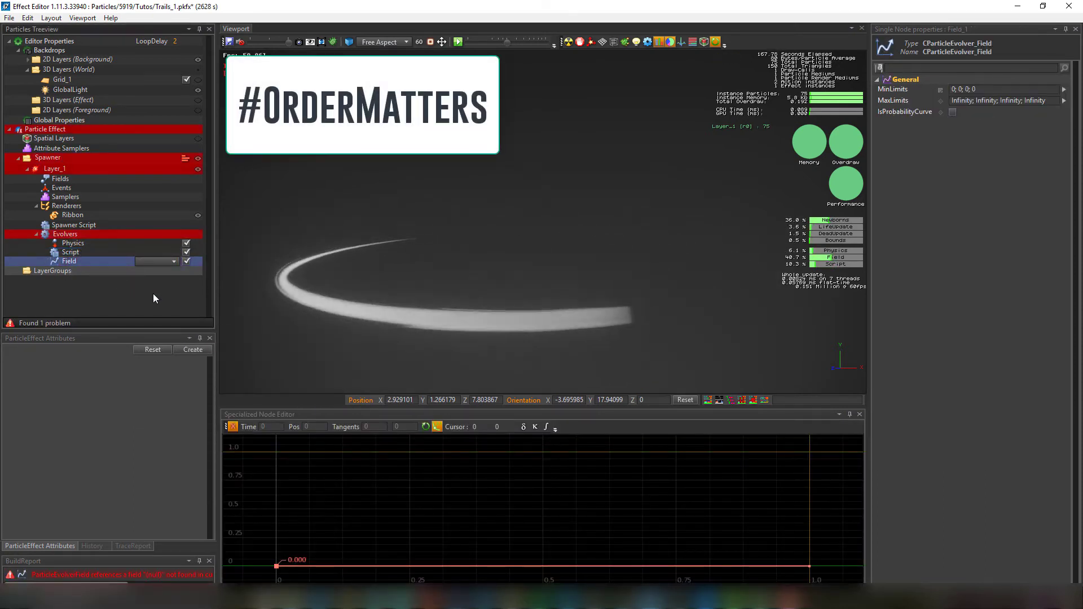
pyautogui.click(172, 255)
pyautogui.click(150, 307)
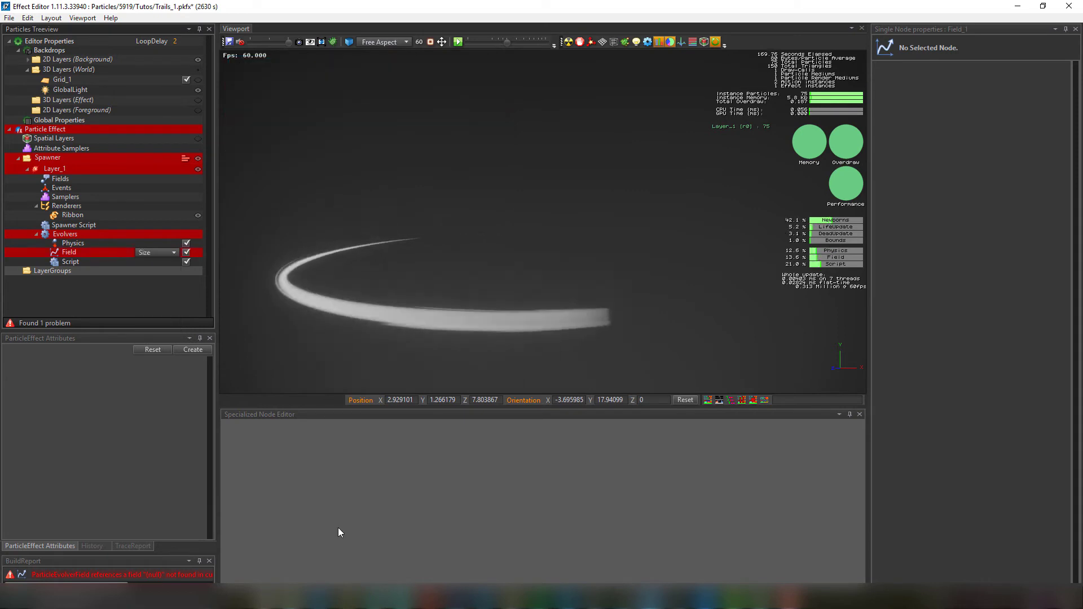
# - Shape the Size curve into a quick rise tapering to zero
pyautogui.click(69, 252)
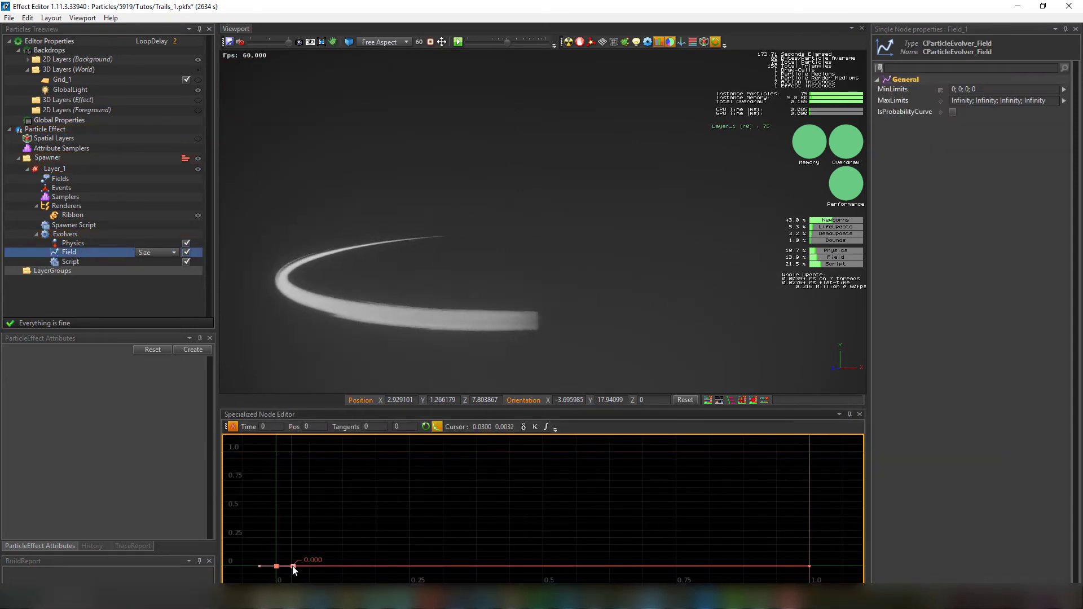
pyautogui.moveTo(297, 566); pyautogui.dragTo(298, 546)
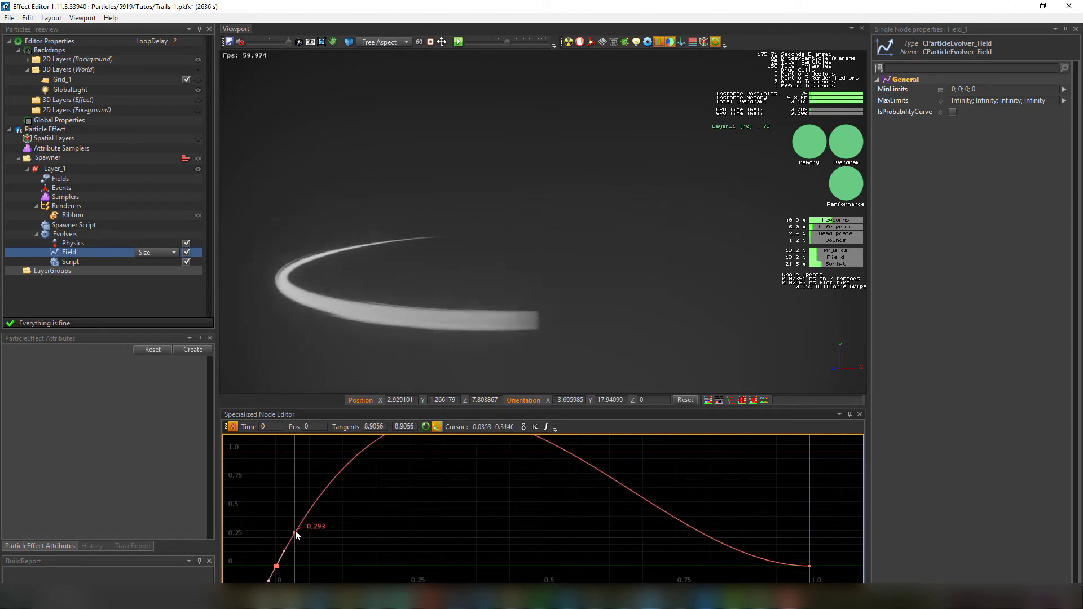
pyautogui.moveTo(297, 532); pyautogui.dragTo(298, 532)
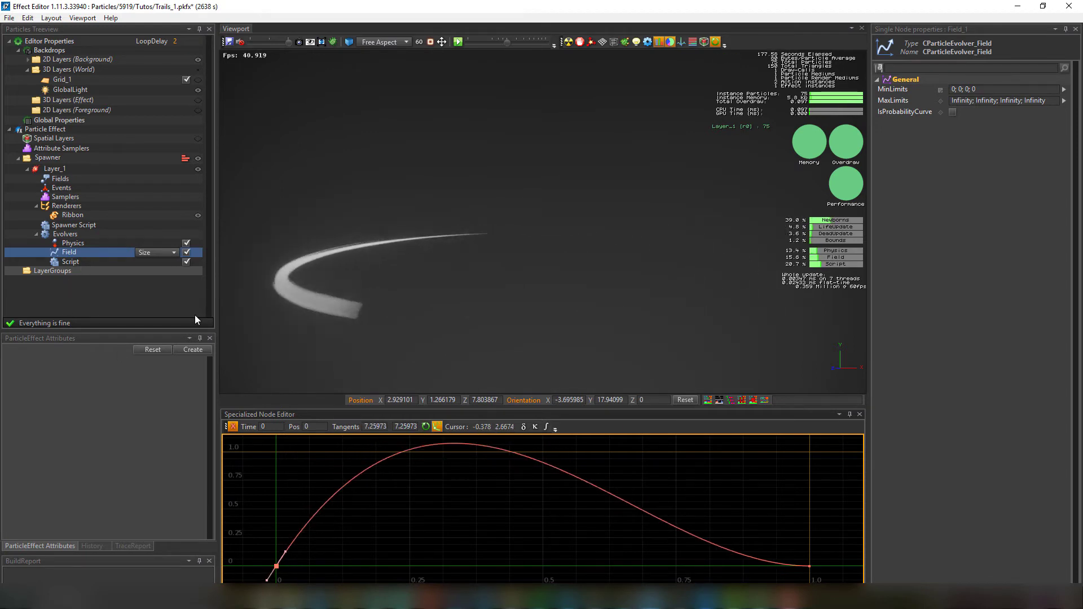
pyautogui.click(161, 262)
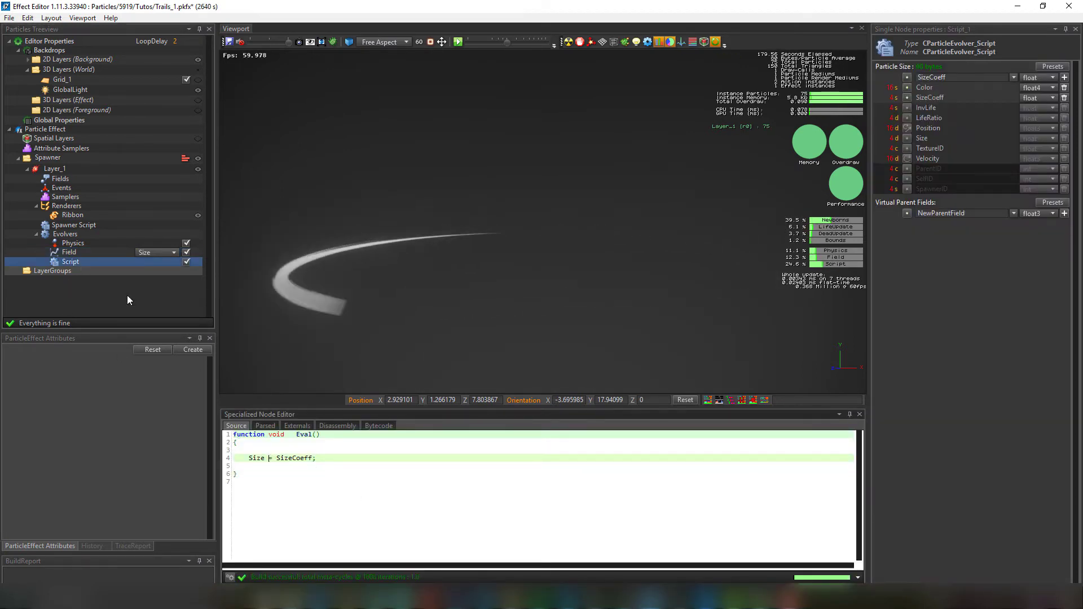
# - Change the Script evolver code to 'Size *= SizeCoeff;', compile it, and select the Size Field evolver
pyautogui.click(92, 252)
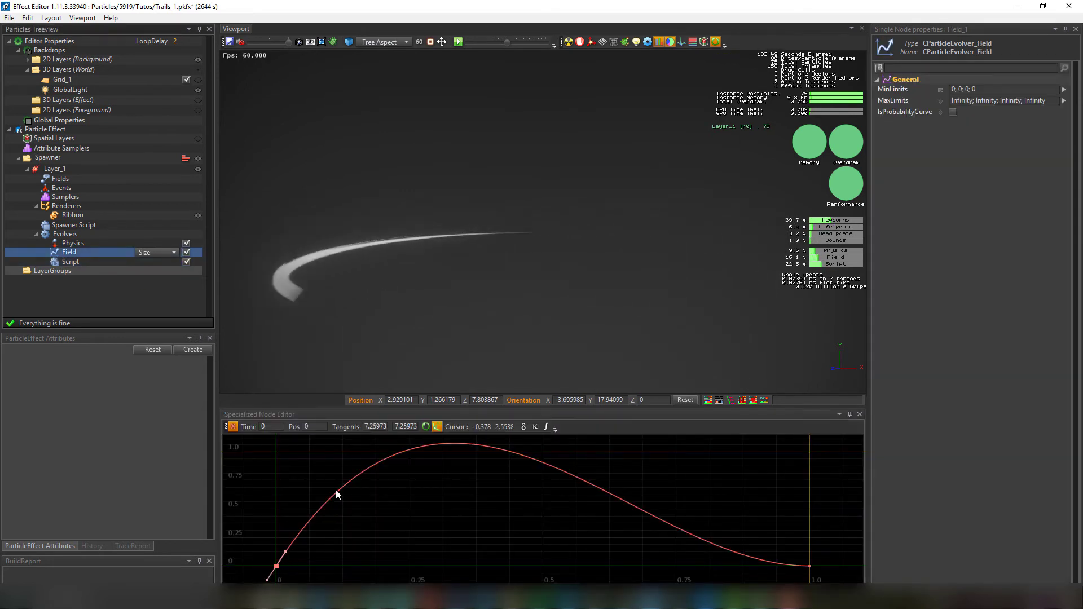
pyautogui.click(108, 224)
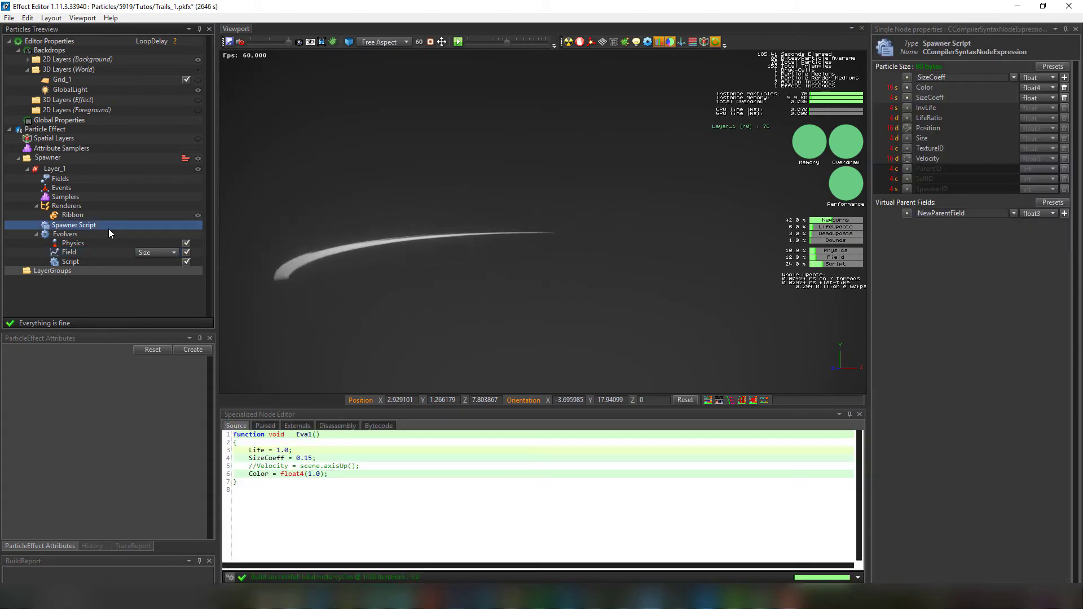
pyautogui.click(86, 261)
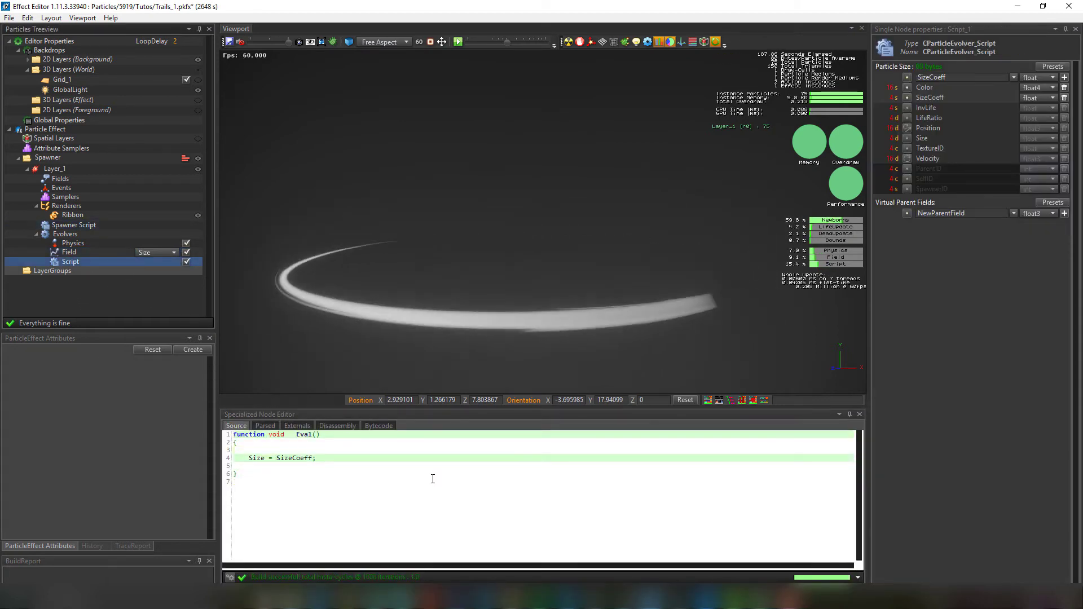
pyautogui.click(269, 457)
pyautogui.write('*')
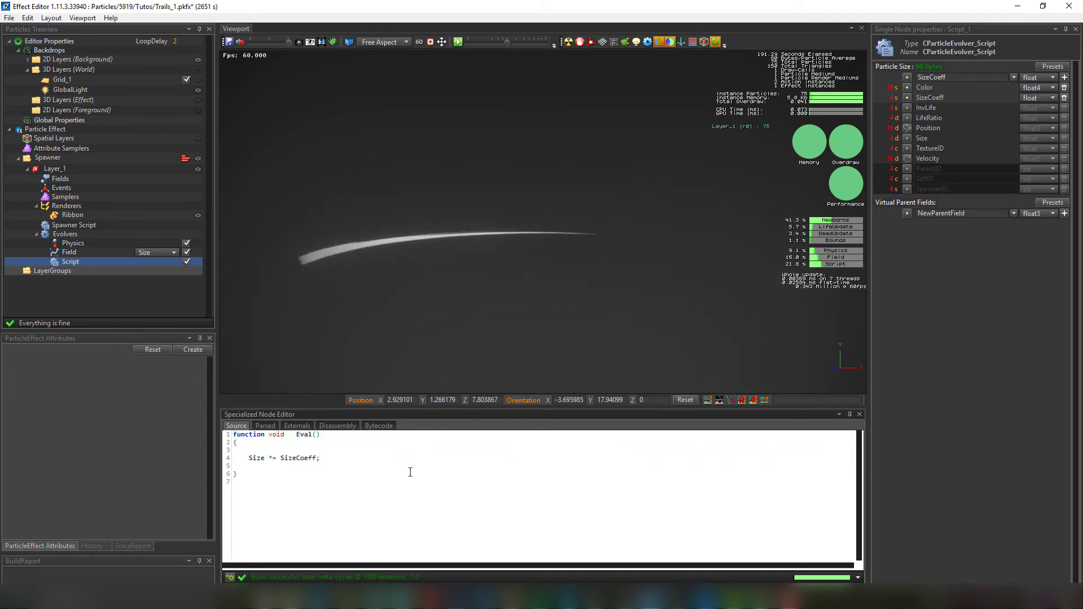
pyautogui.hotkey('ctrl', 'Return')
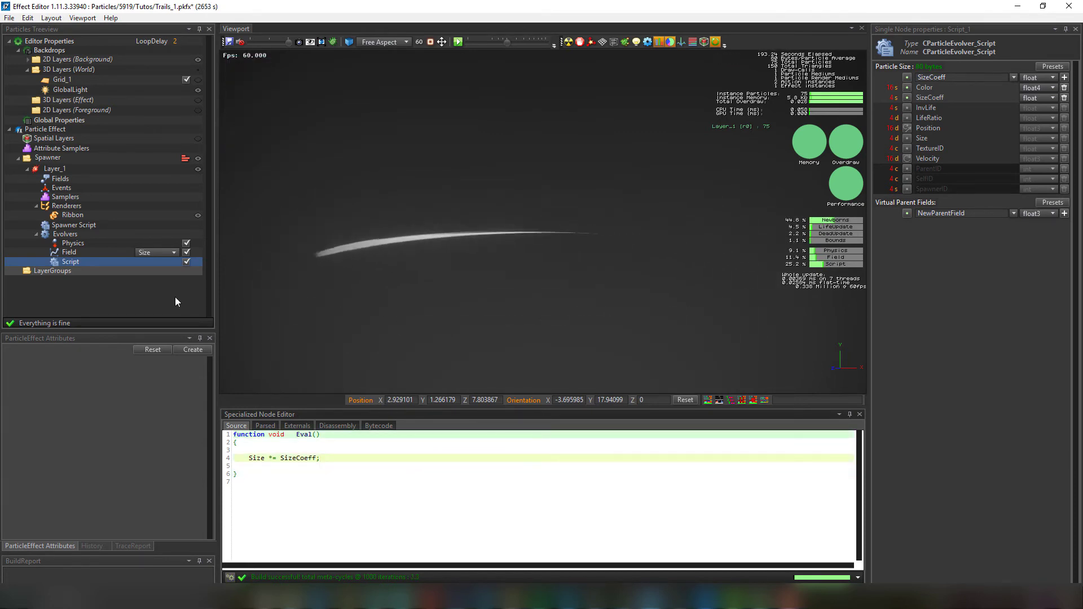
pyautogui.click(70, 253)
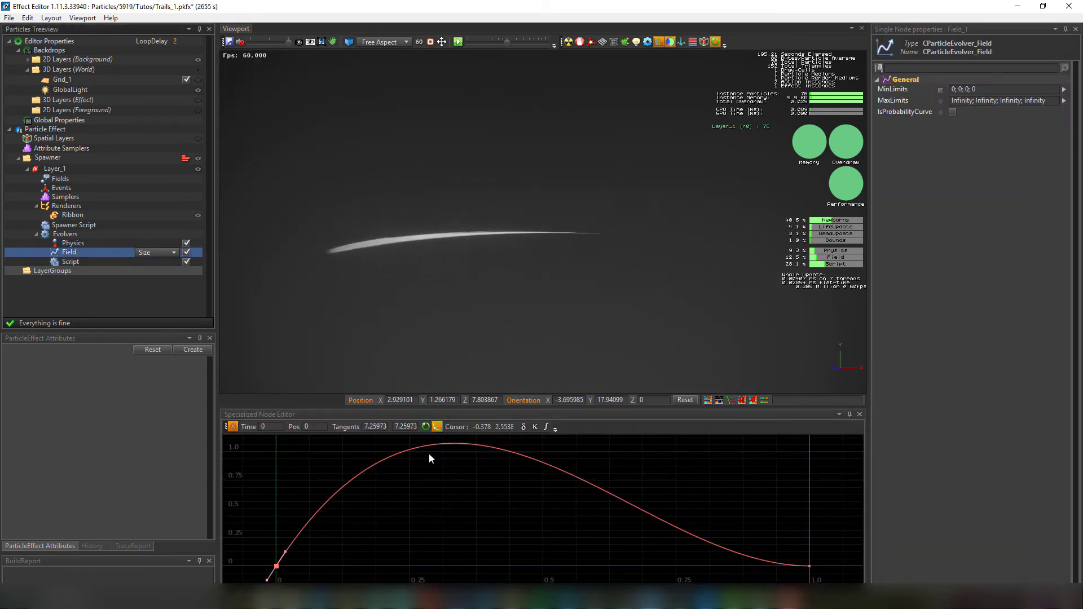
# - Move the Size curve peak earlier, lower it to about 1.0, and raise the middle key to about 0.97
pyautogui.click(450, 444)
pyautogui.moveTo(449, 443)
pyautogui.mouseDown()
pyautogui.moveTo(338, 434)
pyautogui.moveTo(305, 354)
pyautogui.mouseUp()
pyautogui.moveTo(423, 473); pyautogui.dragTo(411, 508)
pyautogui.click(361, 471)
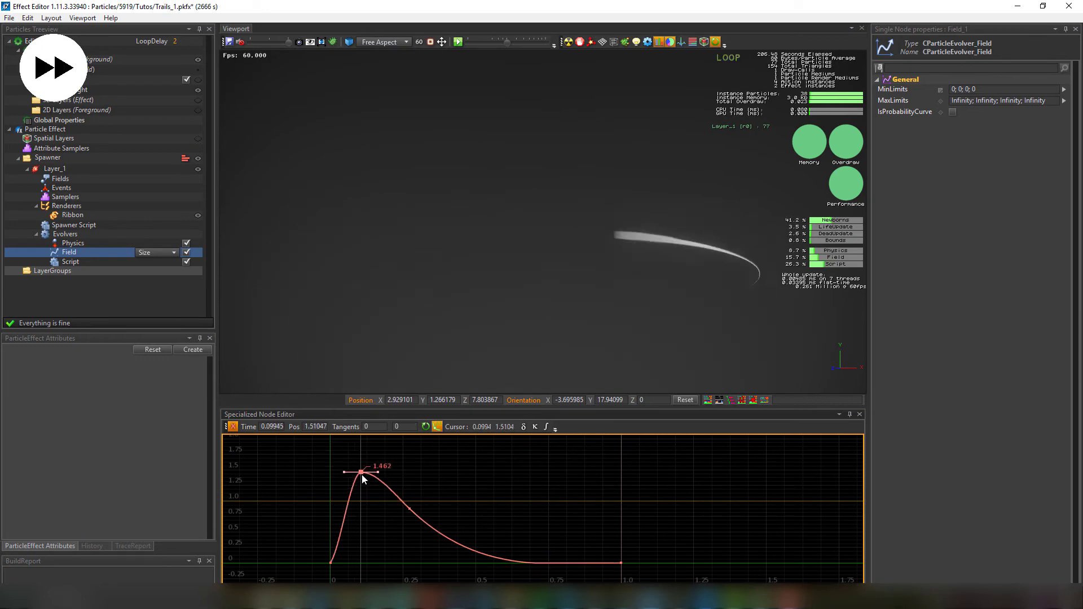
pyautogui.moveTo(362, 479); pyautogui.dragTo(357, 493)
pyautogui.click(330, 562)
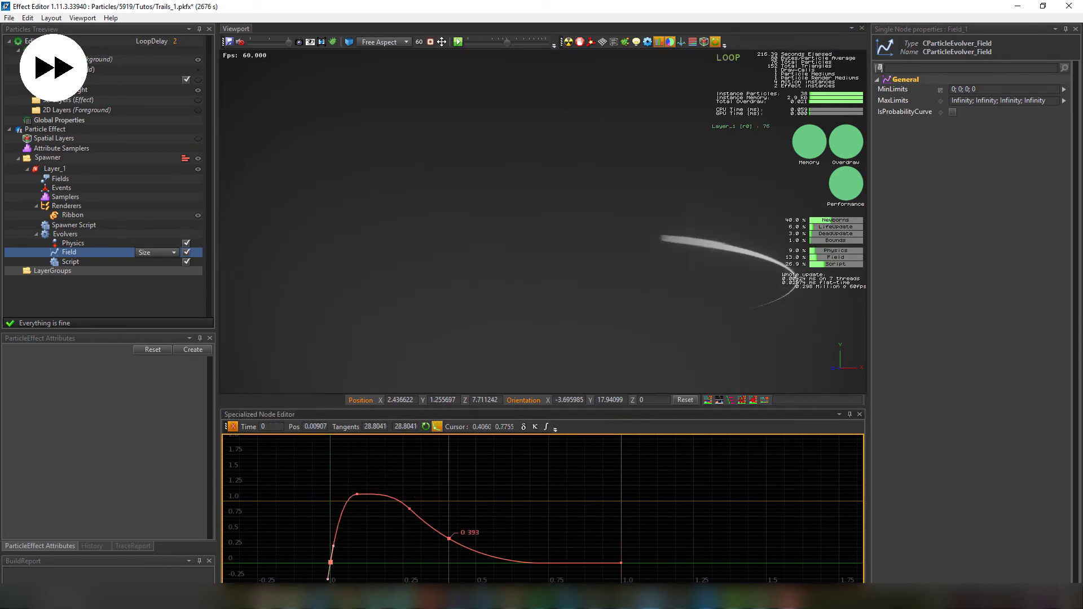
pyautogui.moveTo(449, 538)
pyautogui.mouseDown()
pyautogui.moveTo(451, 479)
pyautogui.moveTo(612, 541)
pyautogui.moveTo(386, 488)
pyautogui.moveTo(374, 471)
pyautogui.mouseUp()
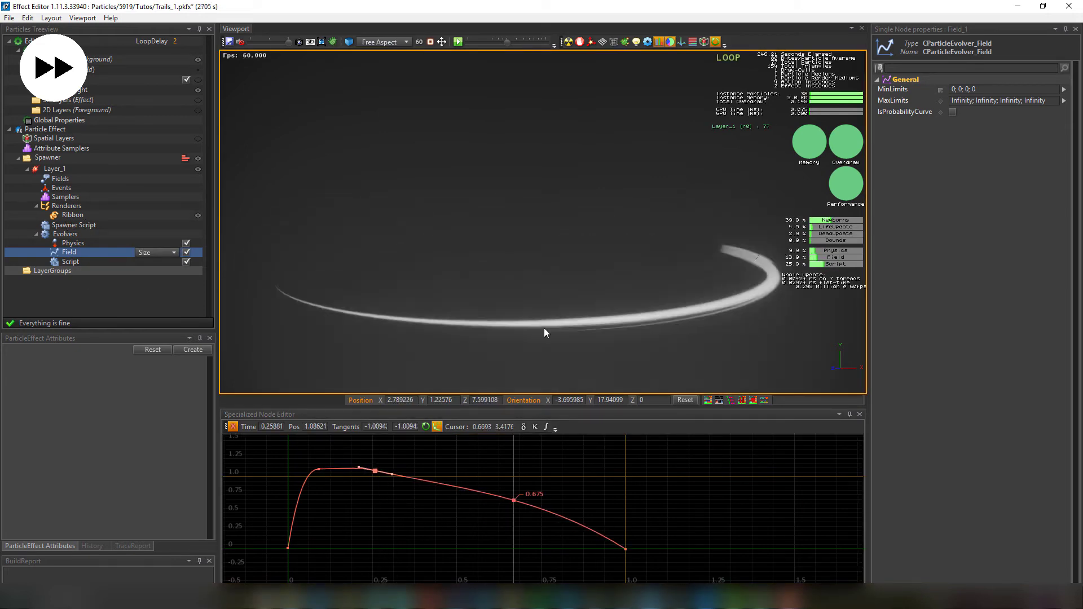
pyautogui.scroll(-2, 544, 326)
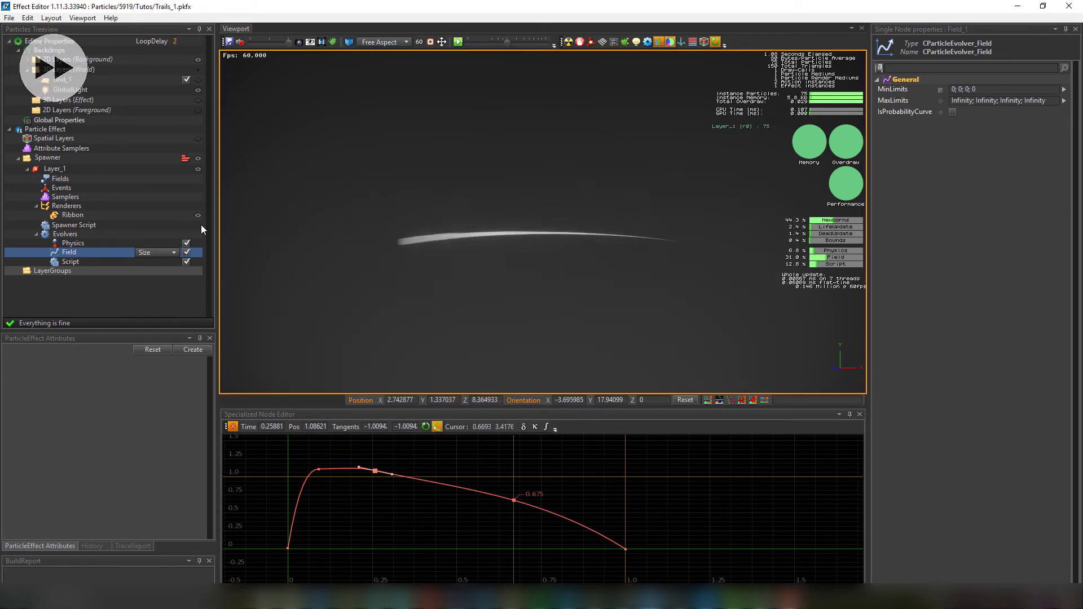
# - Add a CParticleEvolver_Field driving Color, with the Script evolver moved below it
pyautogui.rightClick(73, 234)
pyautogui.moveTo(112, 320)
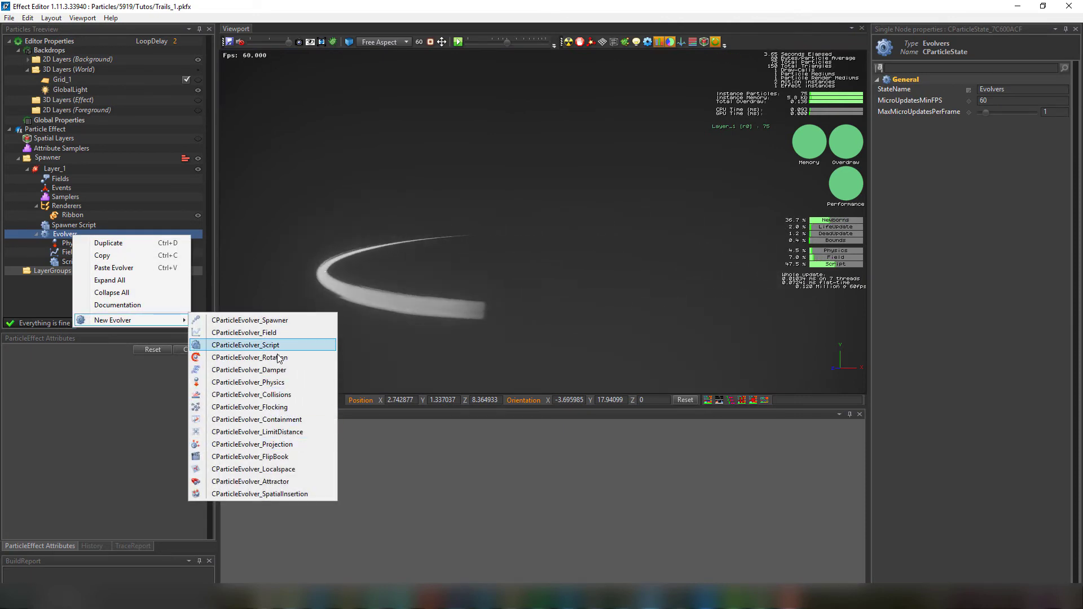
pyautogui.click(293, 333)
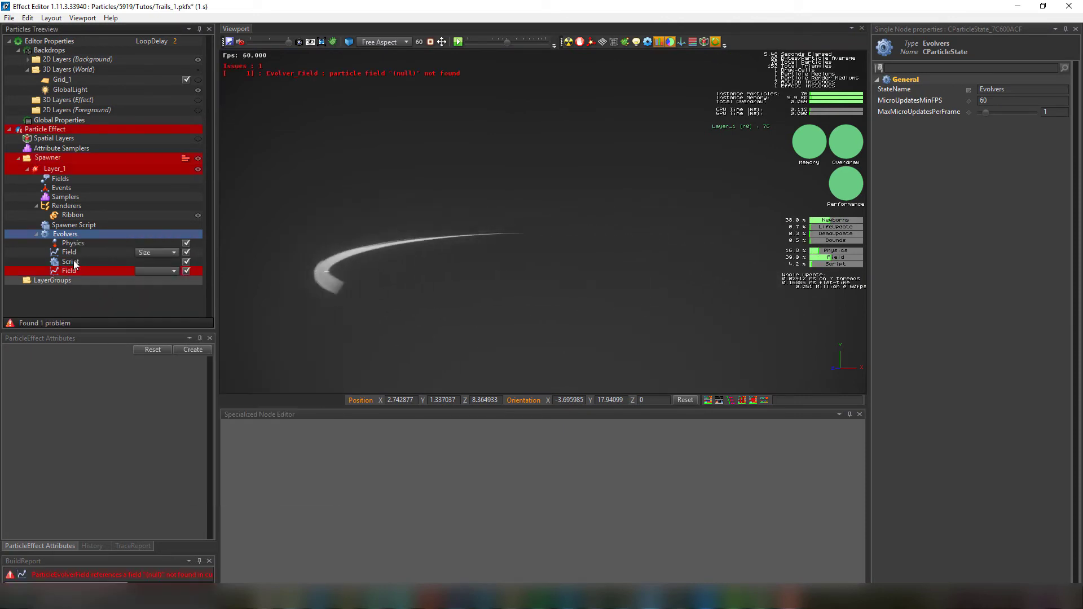
pyautogui.moveTo(80, 257); pyautogui.dragTo(80, 271)
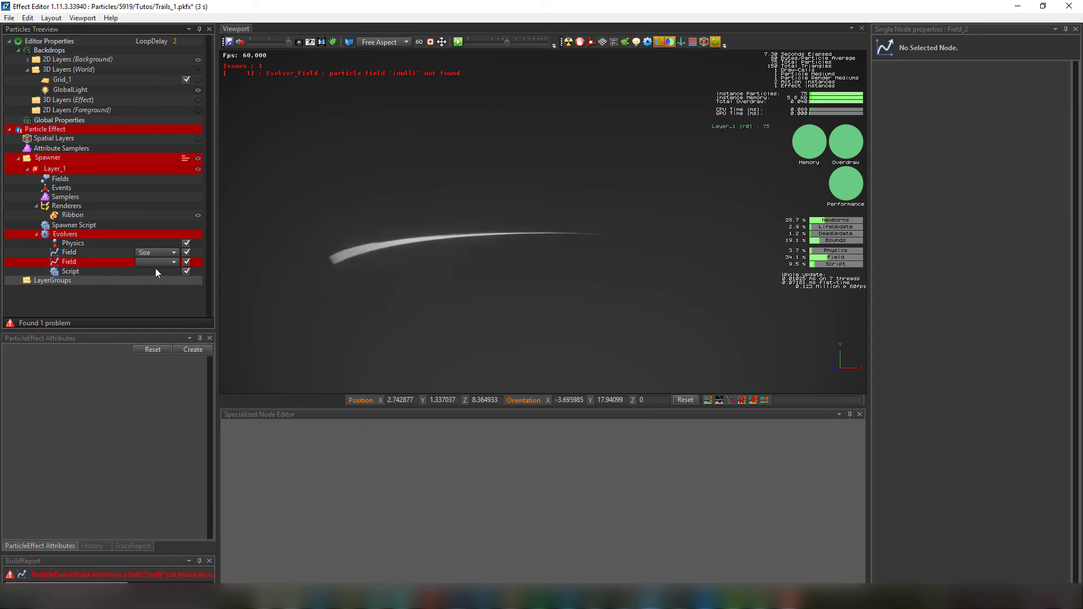
pyautogui.click(157, 263)
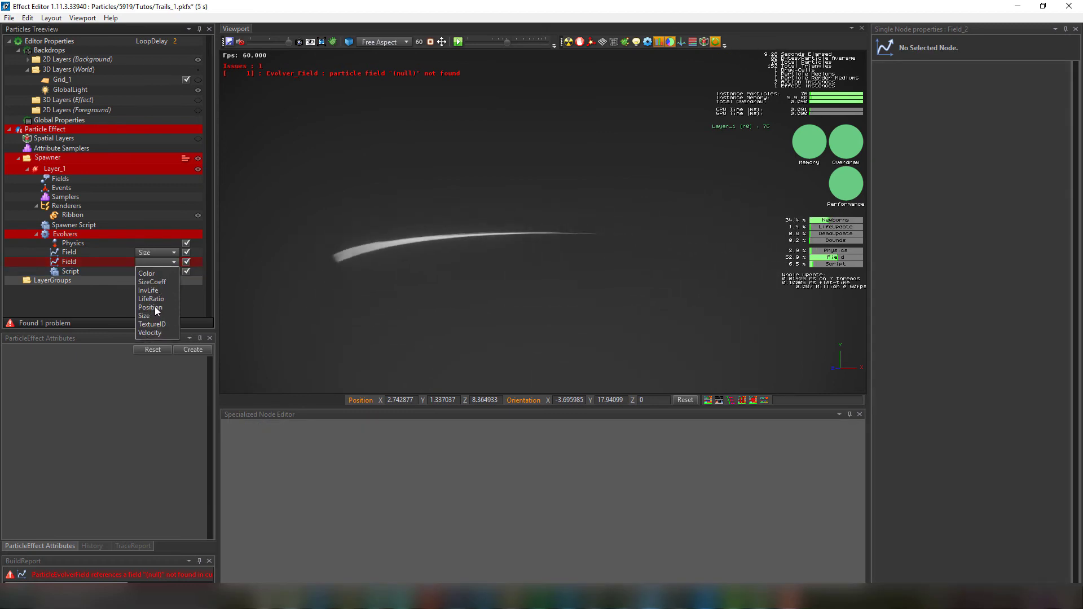
pyautogui.click(154, 274)
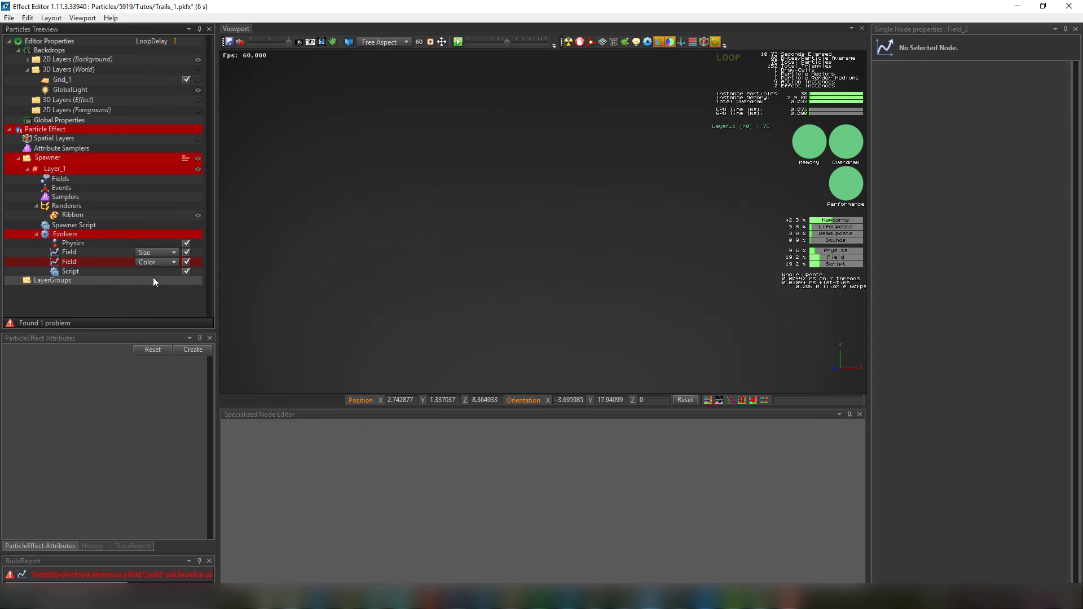
pyautogui.click(103, 262)
# - Make one Color gradient key nearly opaque cyan and shift another key toward green
pyautogui.doubleClick(305, 580)
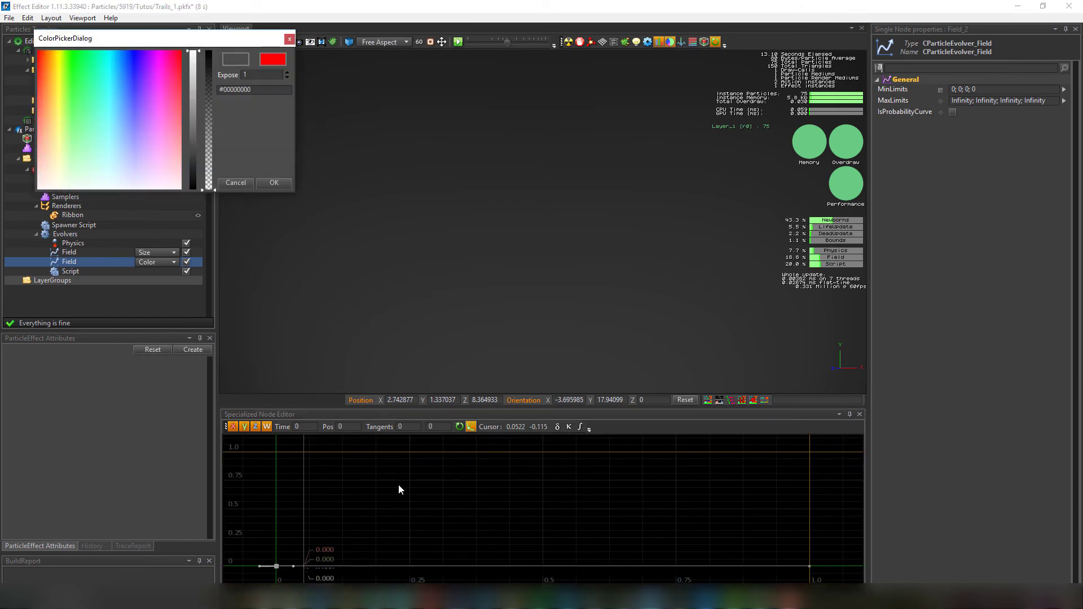
pyautogui.moveTo(214, 77)
pyautogui.mouseDown()
pyautogui.moveTo(208, 88)
pyautogui.moveTo(193, 53)
pyautogui.mouseUp()
pyautogui.click(107, 48)
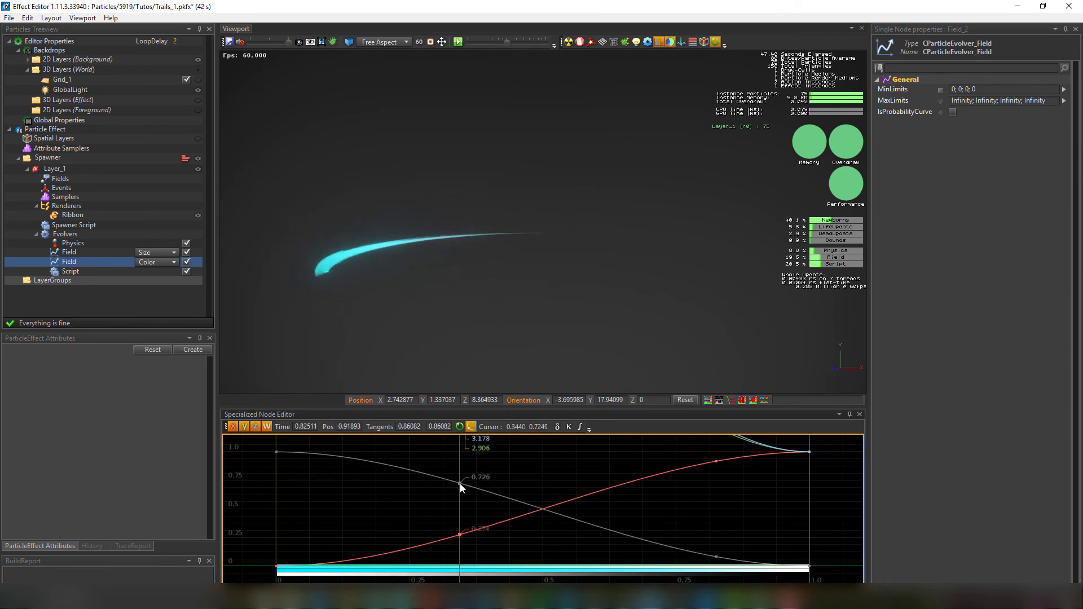
pyautogui.doubleClick(459, 484)
pyautogui.moveTo(134, 112); pyautogui.dragTo(141, 97)
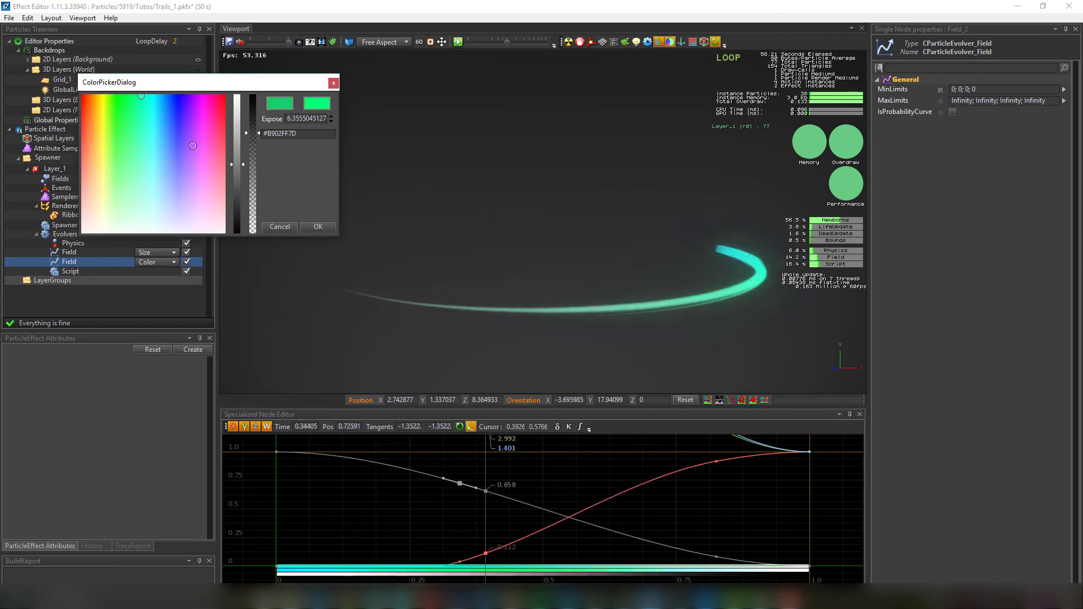
pyautogui.click(317, 226)
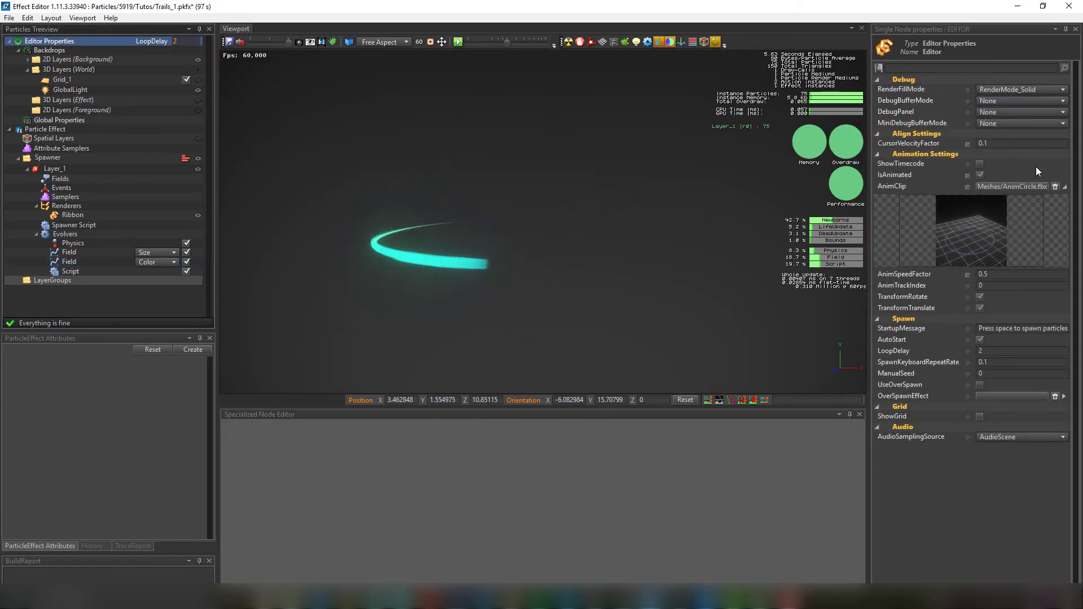
# - Clear the preview AnimClip, drag the spawner across the viewport, and select Spawner Script
pyautogui.click(1056, 187)
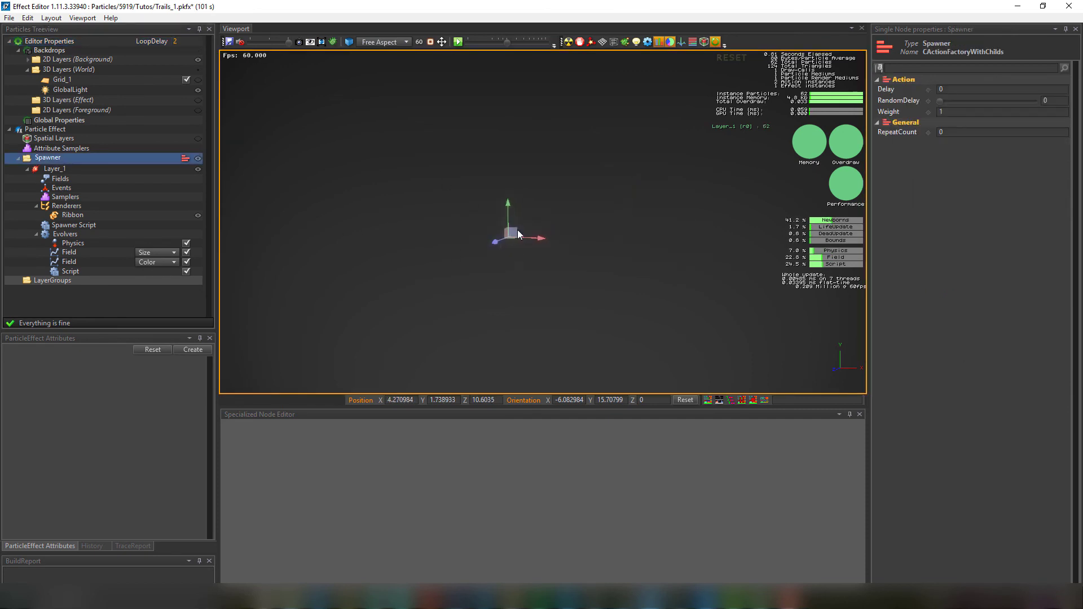
pyautogui.moveTo(517, 235)
pyautogui.mouseDown()
pyautogui.moveTo(691, 240)
pyautogui.moveTo(520, 131)
pyautogui.moveTo(343, 228)
pyautogui.moveTo(482, 194)
pyautogui.moveTo(583, 130)
pyautogui.moveTo(600, 248)
pyautogui.moveTo(488, 244)
pyautogui.moveTo(551, 155)
pyautogui.moveTo(467, 162)
pyautogui.mouseUp()
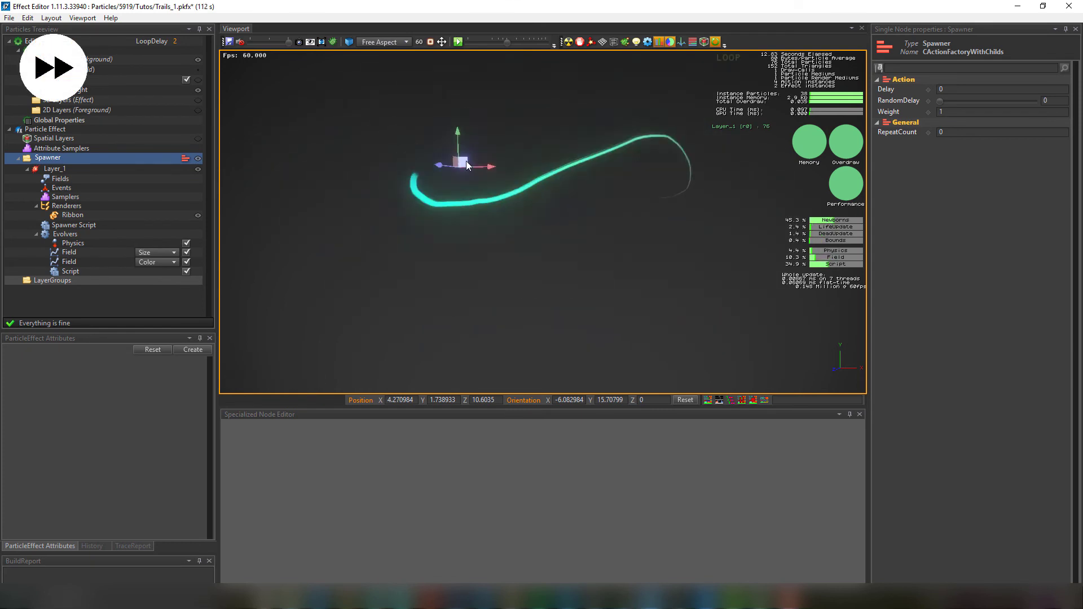
pyautogui.click(74, 225)
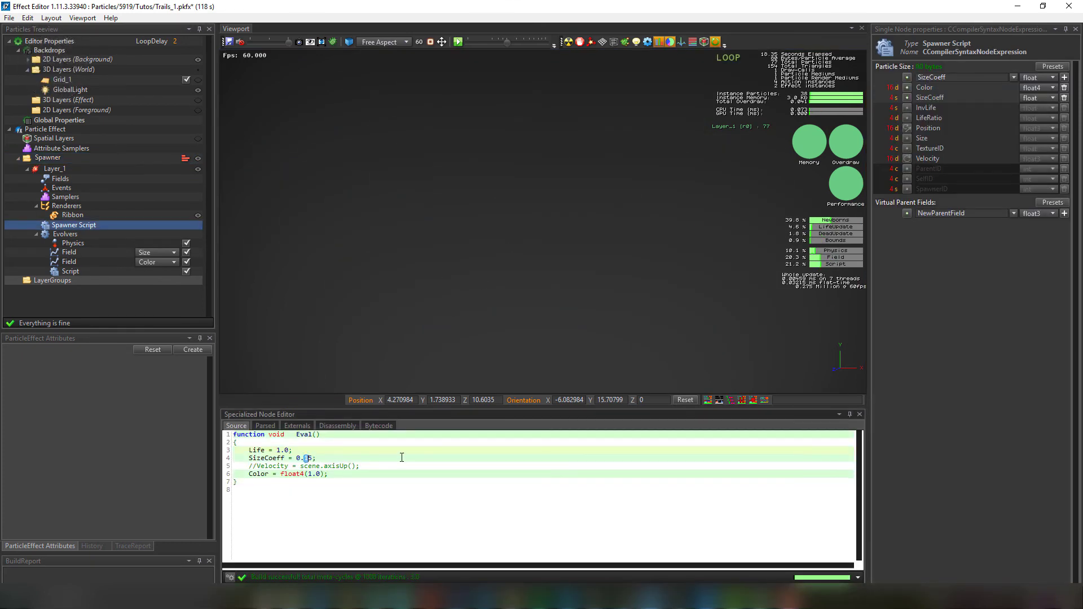
pyautogui.write('4')
# - Select the Spawner and sweep its gizmo in the viewport to preview the ribbon
pyautogui.click(49, 158)
pyautogui.moveTo(602, 201)
pyautogui.mouseDown()
pyautogui.moveTo(435, 244)
pyautogui.moveTo(500, 178)
pyautogui.moveTo(690, 166)
pyautogui.moveTo(343, 160)
pyautogui.moveTo(714, 136)
pyautogui.moveTo(258, 134)
pyautogui.moveTo(644, 131)
pyautogui.moveTo(486, 130)
pyautogui.moveTo(472, 194)
pyautogui.moveTo(509, 166)
pyautogui.moveTo(572, 195)
pyautogui.mouseUp()
# - Set the preview AnimClip to AnimCircle.fbx
pyautogui.click(73, 225)
pyautogui.click(55, 41)
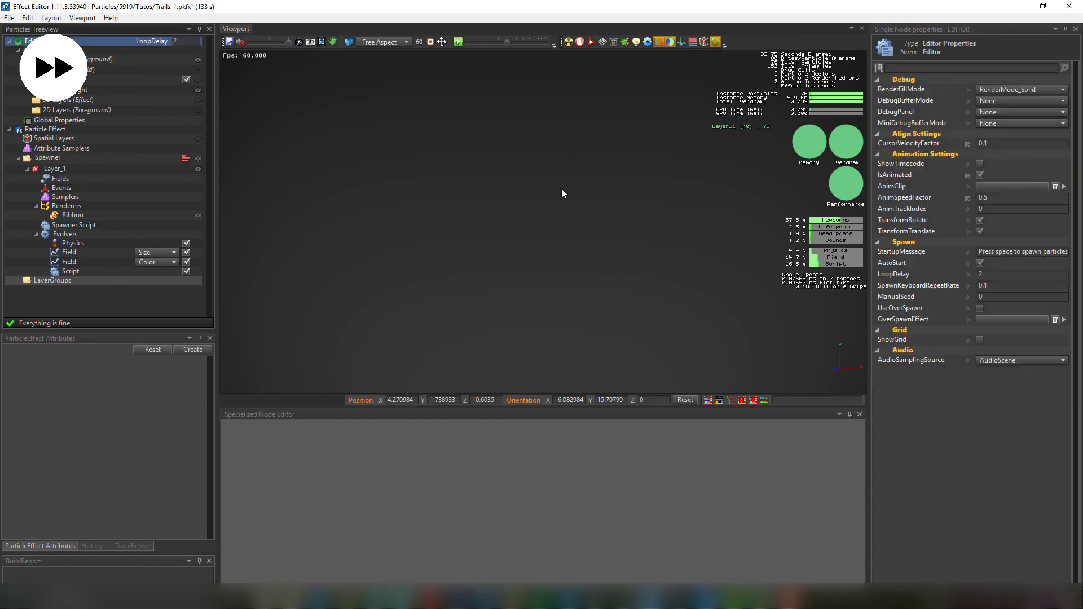
pyautogui.click(1063, 187)
pyautogui.doubleClick(364, 308)
# - Set Life to 0.215 and SizeCoeff to 0.15 in the Spawner Script
pyautogui.click(74, 224)
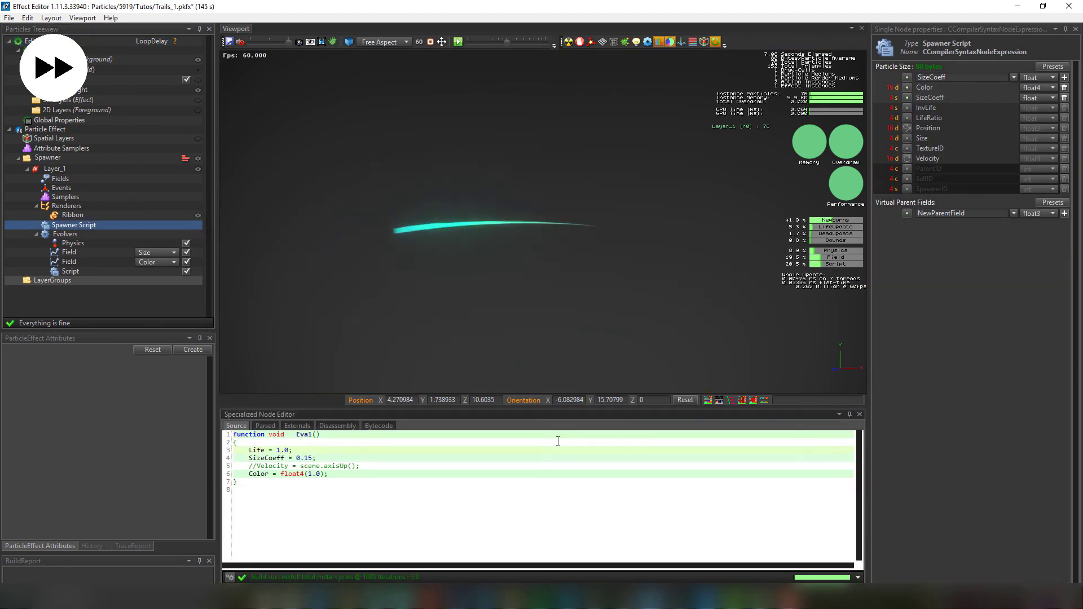
pyautogui.click(290, 451)
pyautogui.press('BackSpace')
pyautogui.write('5')
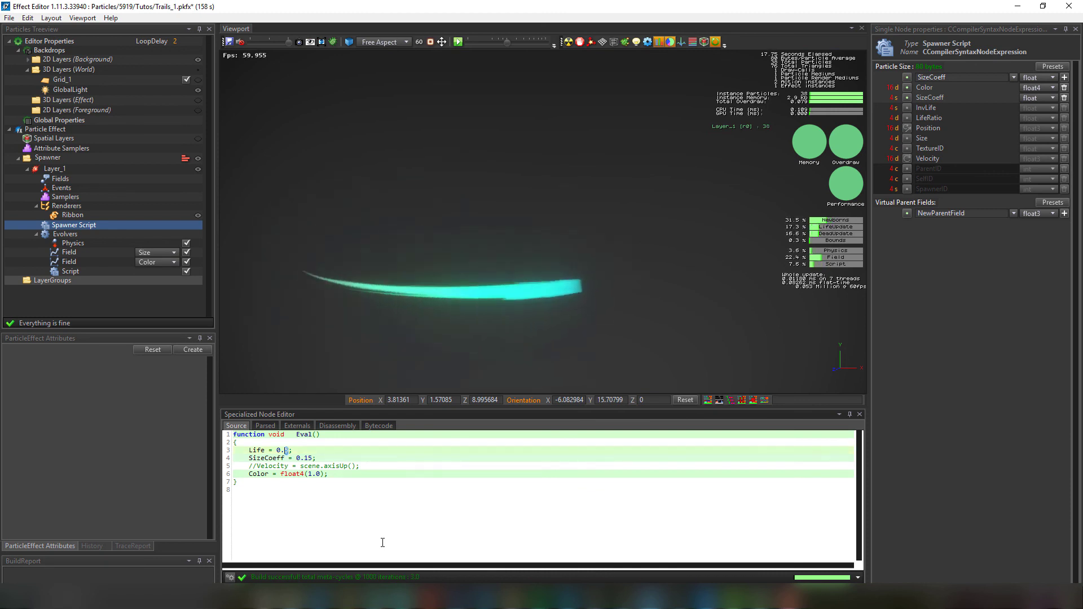
pyautogui.press('BackSpace')
pyautogui.write('215')
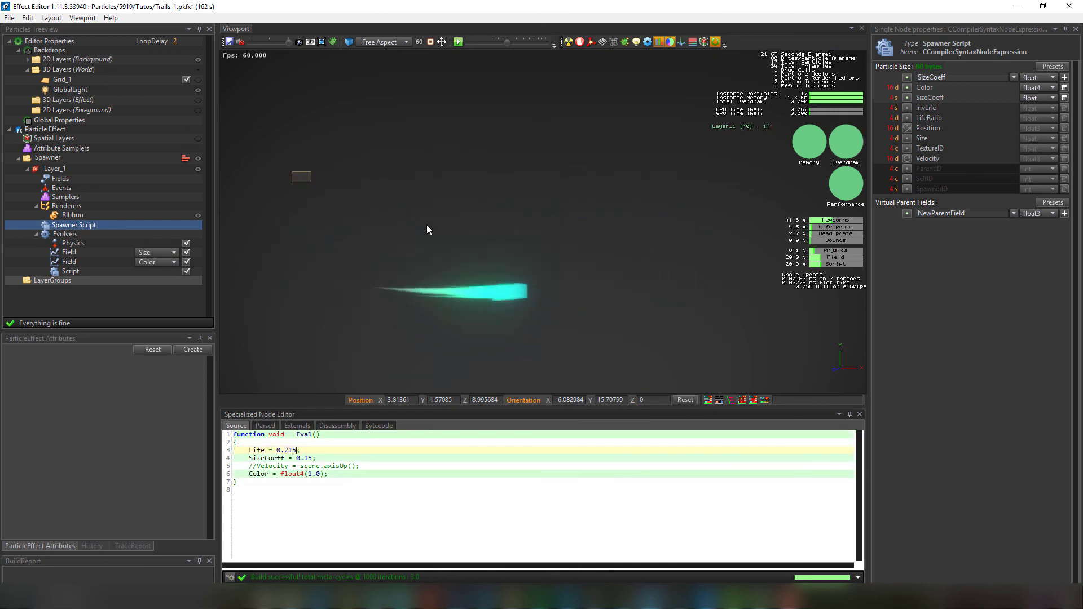
pyautogui.moveTo(291, 171); pyautogui.dragTo(789, 329)
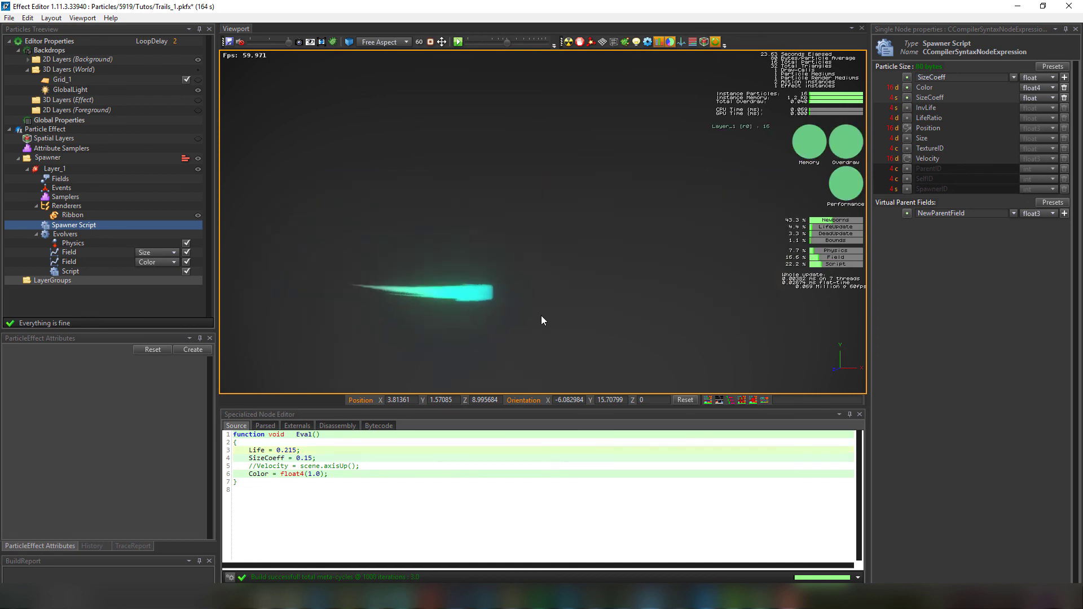
pyautogui.click(547, 232)
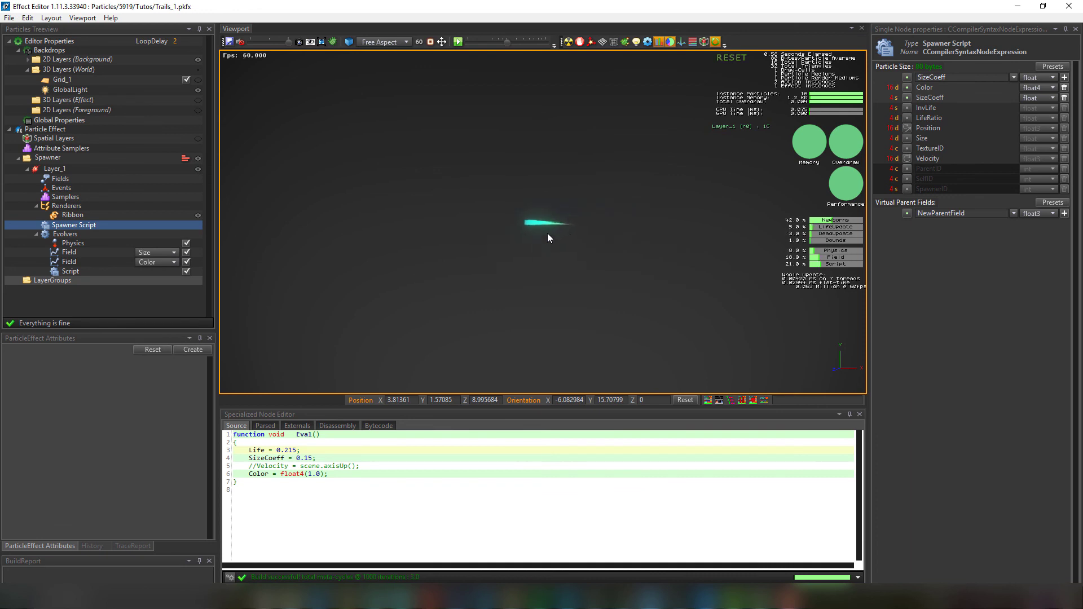